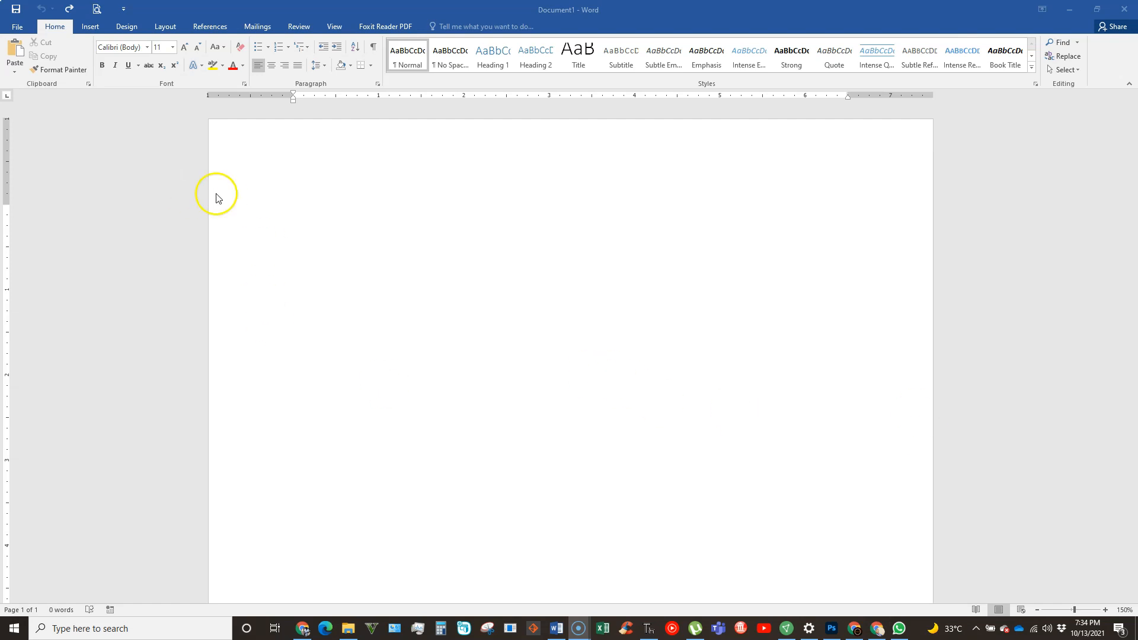
Fill the blank document with sample paragraphs using the =rand() function.
left_click(301, 176)
type("=rand")
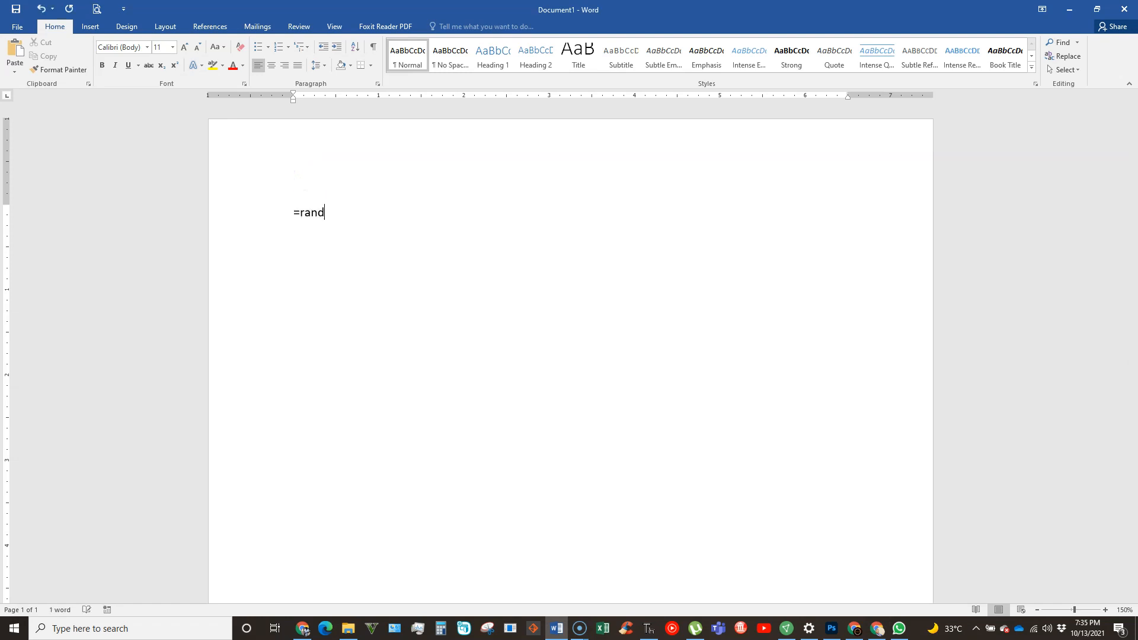
type("()")
key("Return")
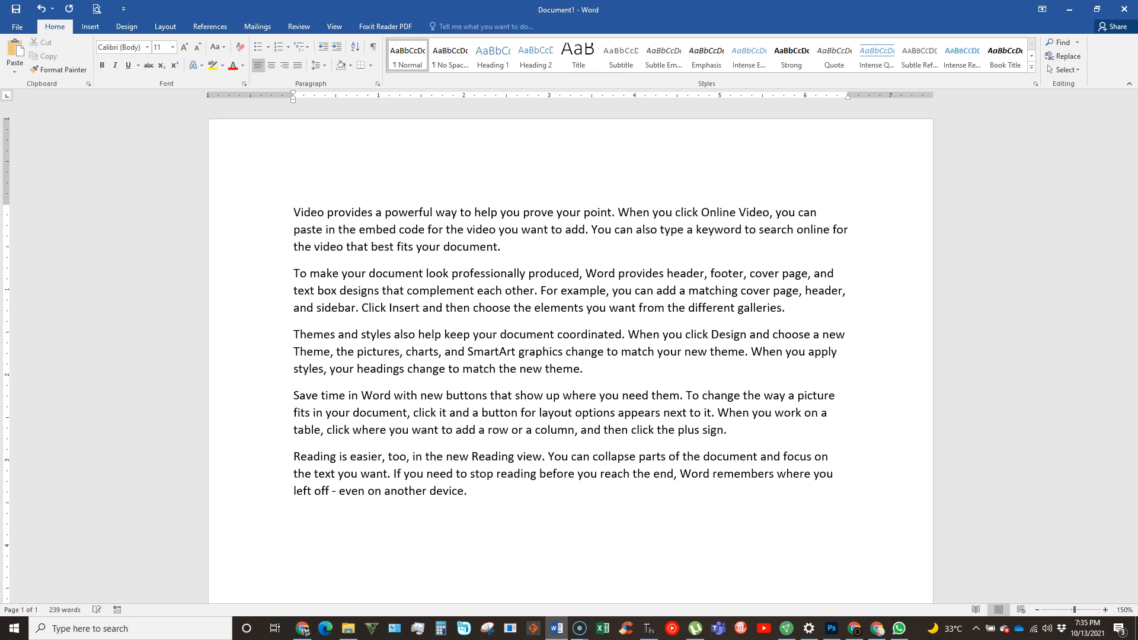
Bold and underline scattered phrases across all five paragraphs, such as "Video provides a powerful", "that best fits your" and "where you need".
left_click_drag(295, 213, 414, 216)
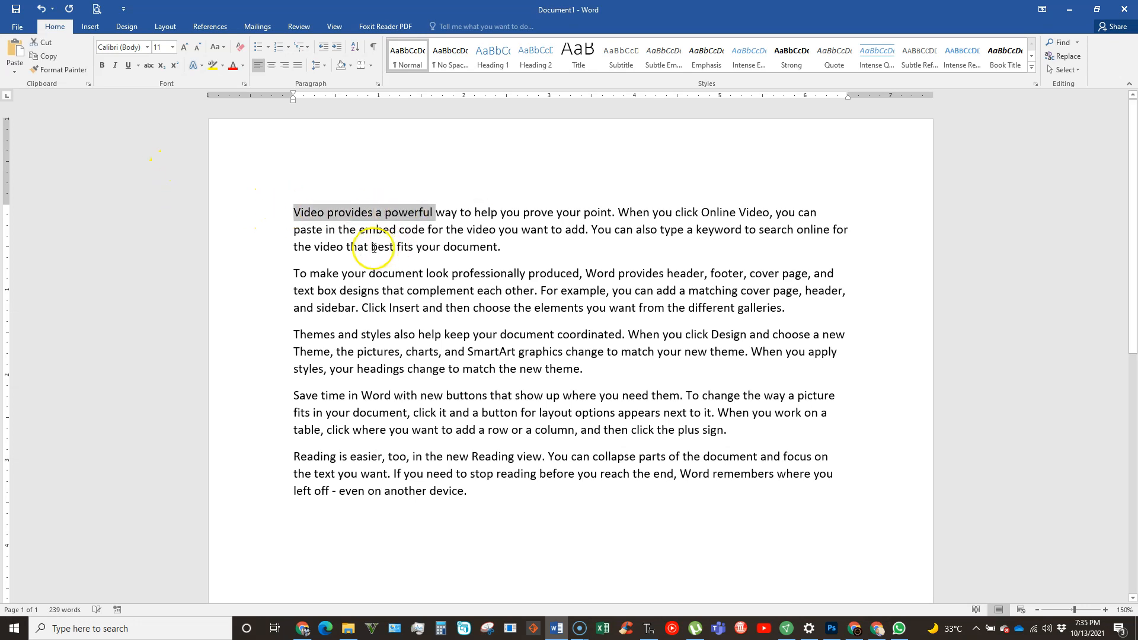
left_click_drag(348, 247, 442, 247)
left_click_drag(522, 230, 673, 213)
left_click_drag(581, 274, 666, 273)
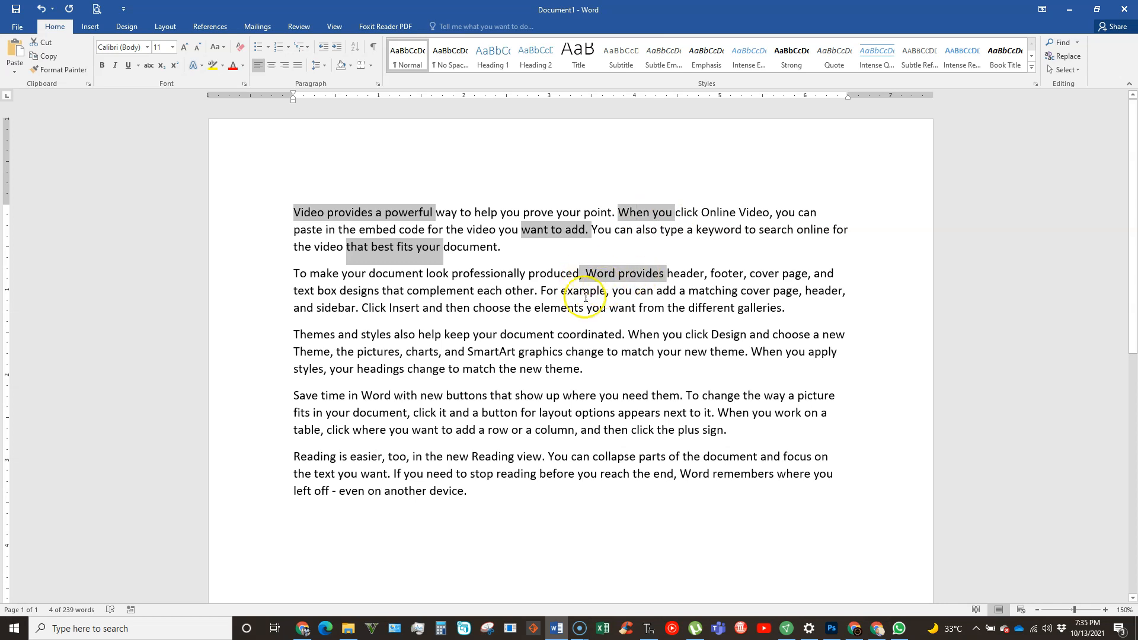
left_click_drag(474, 308, 532, 309)
left_click_drag(469, 352, 536, 353)
left_click_drag(295, 352, 392, 354)
left_click_drag(394, 396, 466, 396)
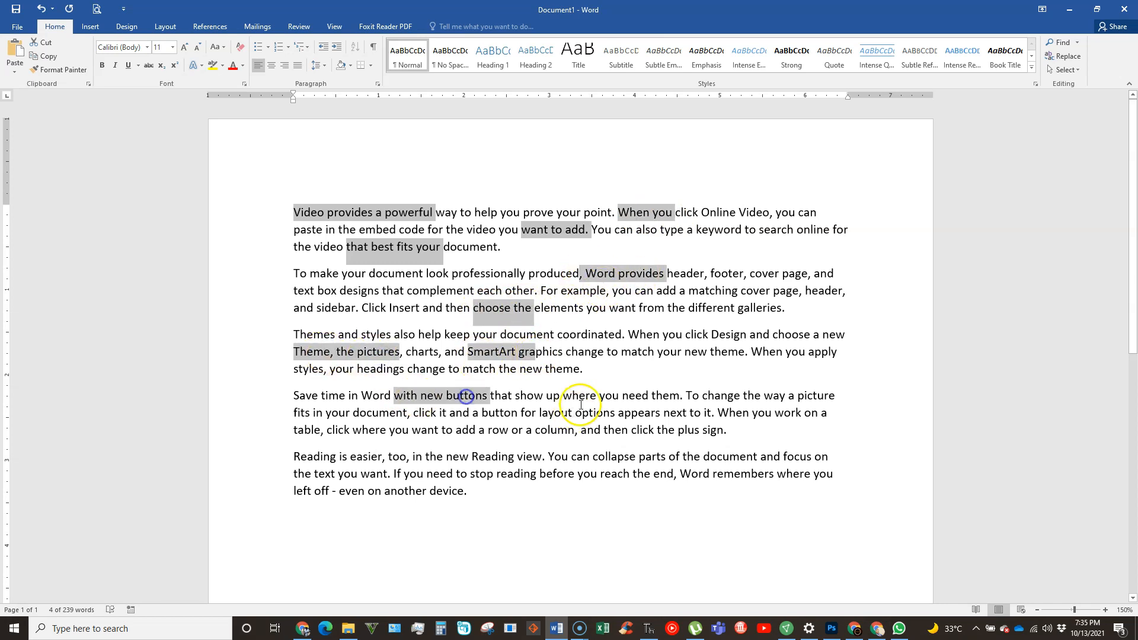
left_click_drag(563, 396, 651, 396)
left_click_drag(512, 430, 574, 430)
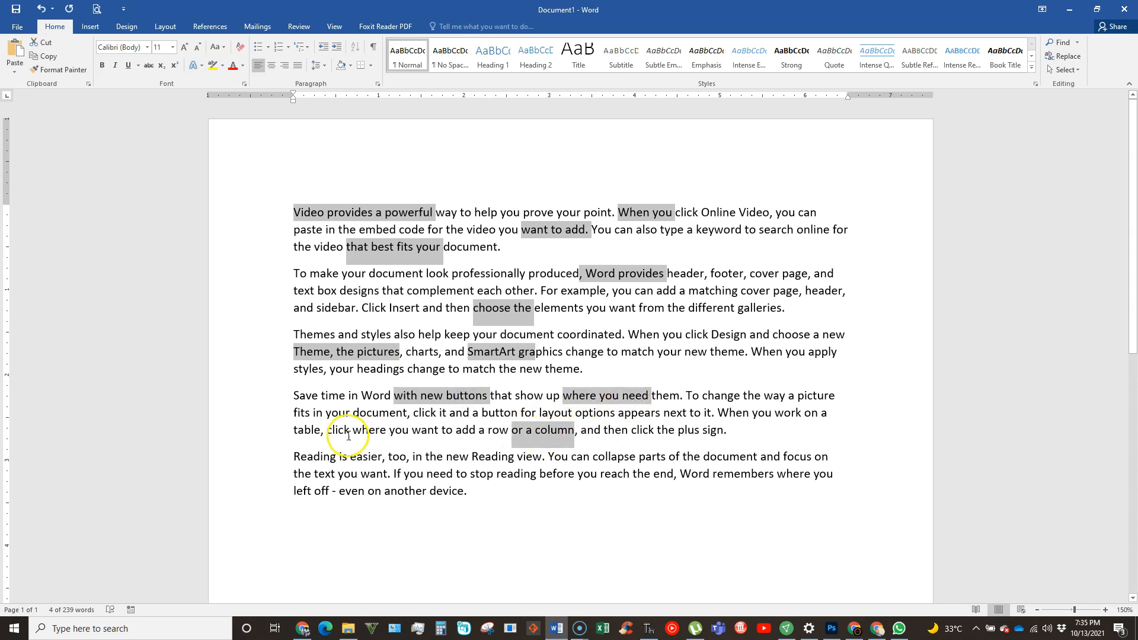
left_click_drag(327, 430, 440, 430)
left_click_drag(362, 475, 631, 475)
left_click_drag(724, 474, 770, 474)
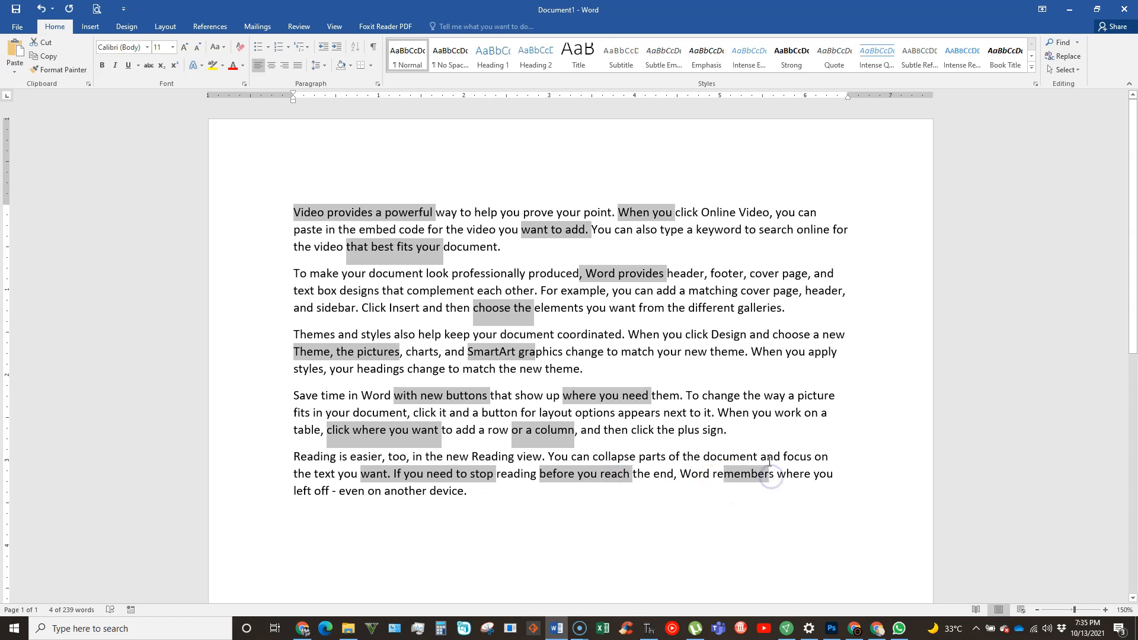
left_click(103, 68)
left_click(126, 67)
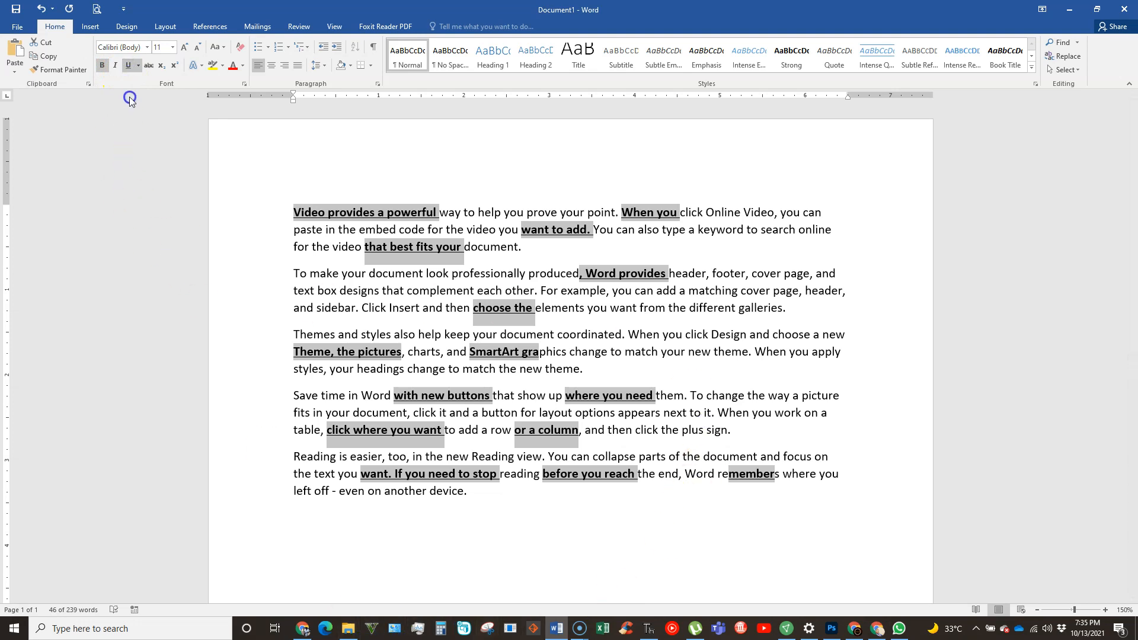
Try the Heading 1 style on the selected phrases, then undo the style change.
left_click(136, 371)
left_click(520, 54)
left_click(491, 54)
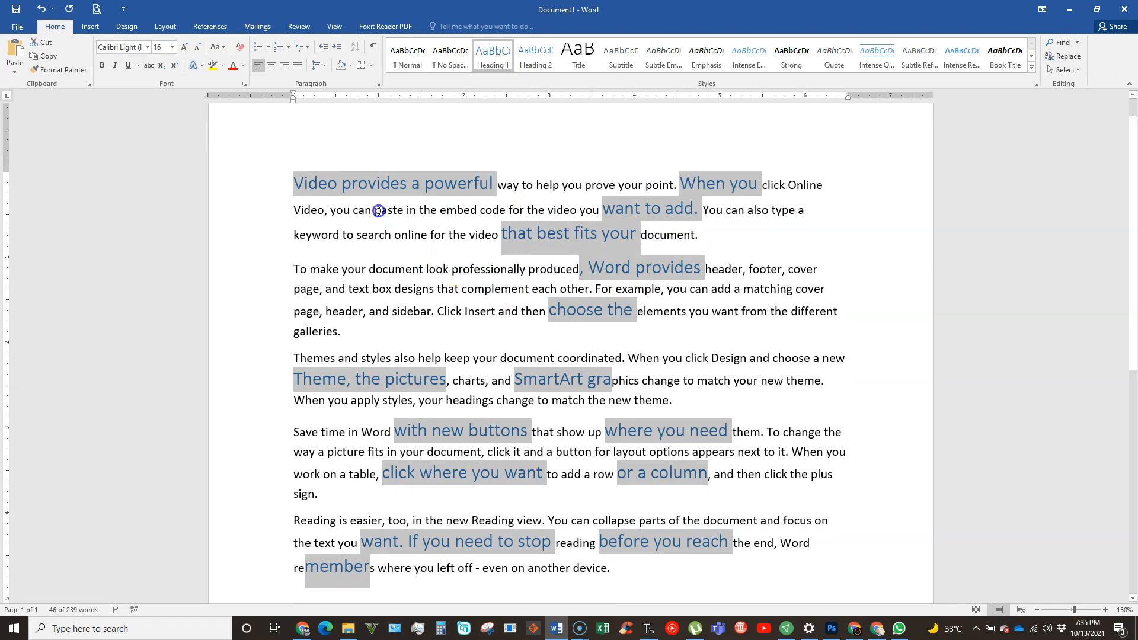
left_click(368, 186)
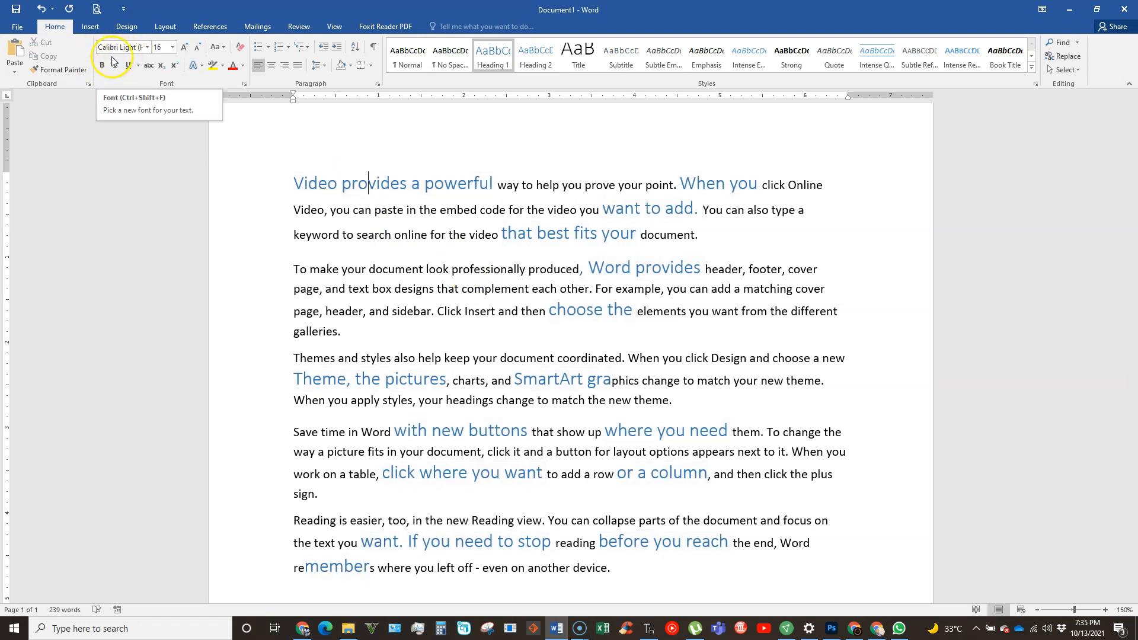
left_click(350, 210)
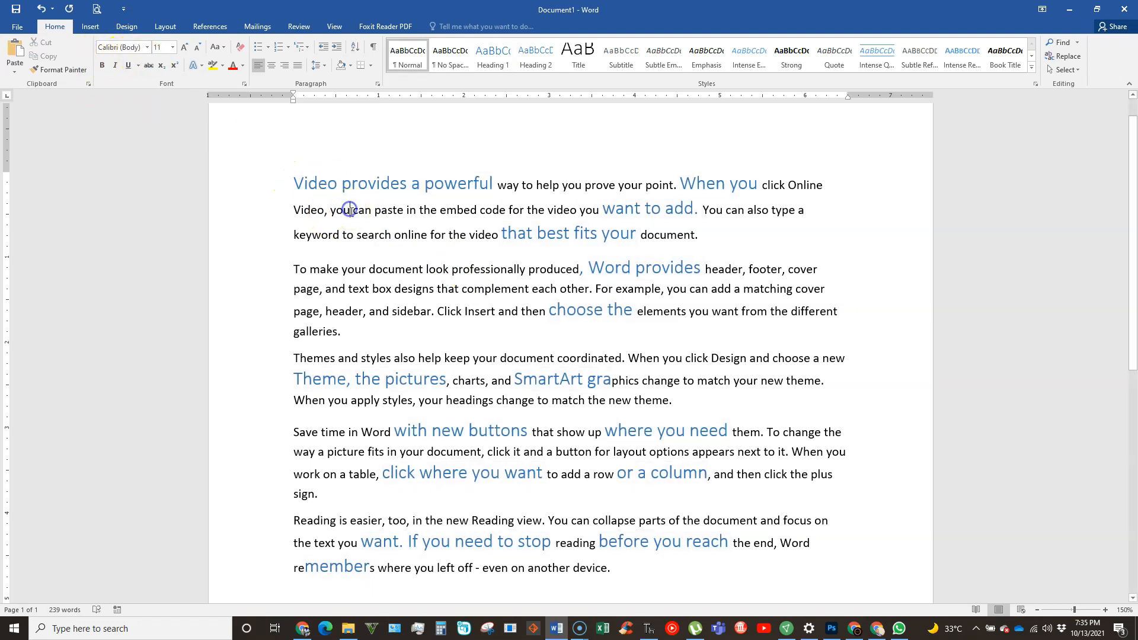
left_click(447, 187)
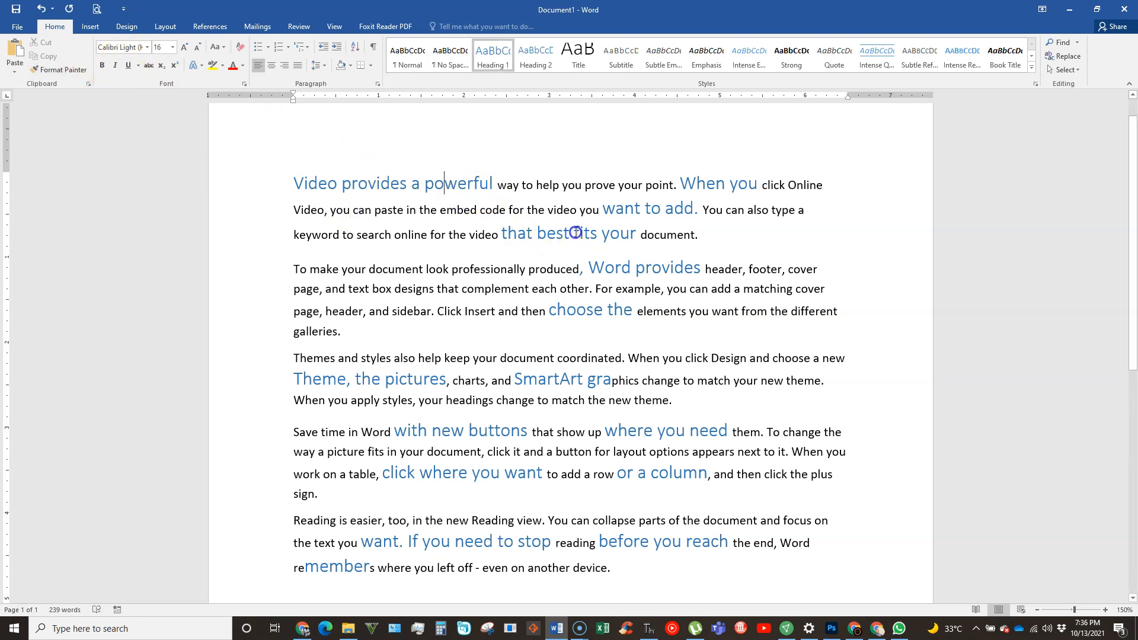
left_click(332, 210)
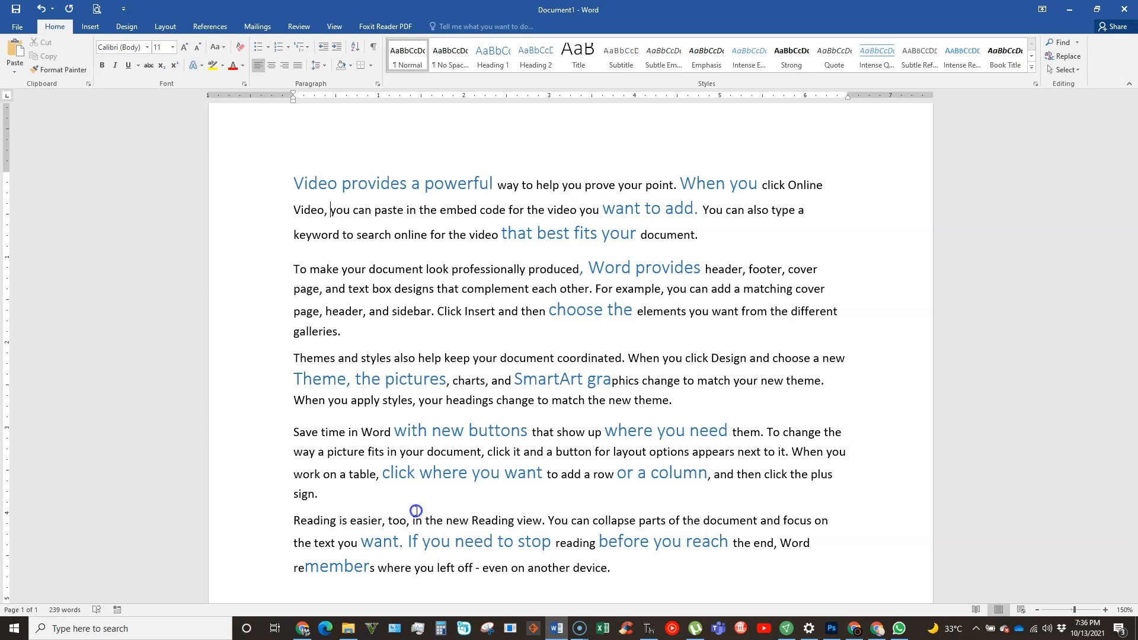
key("ctrl+z")
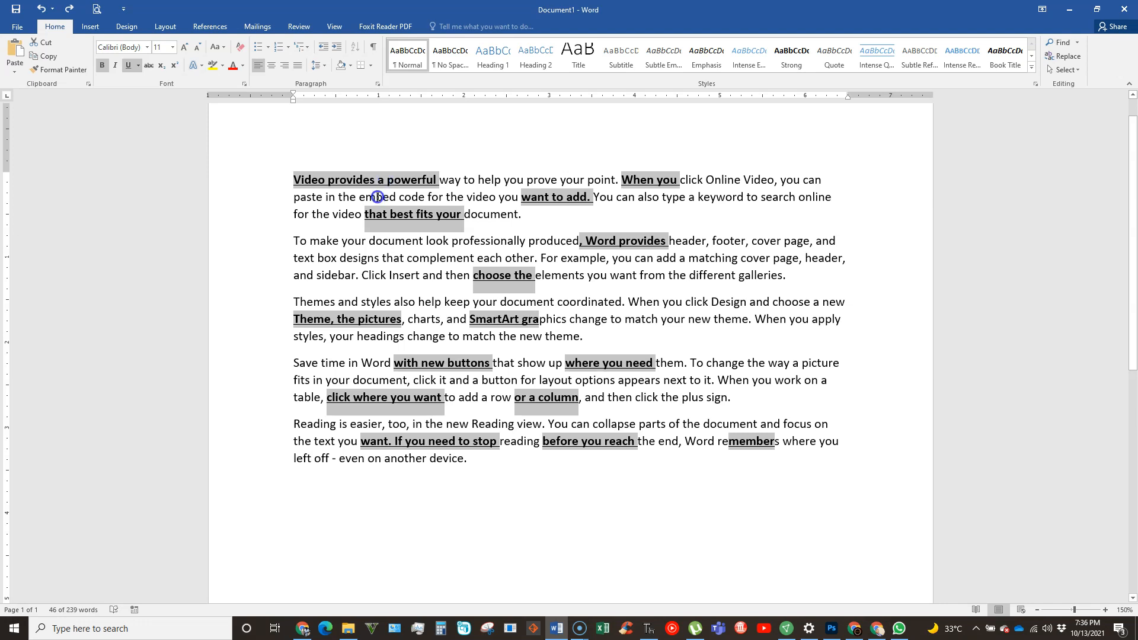
Try replacing the bold and underline on the selected phrases with italic and a green font color.
left_click(99, 65)
left_click(129, 66)
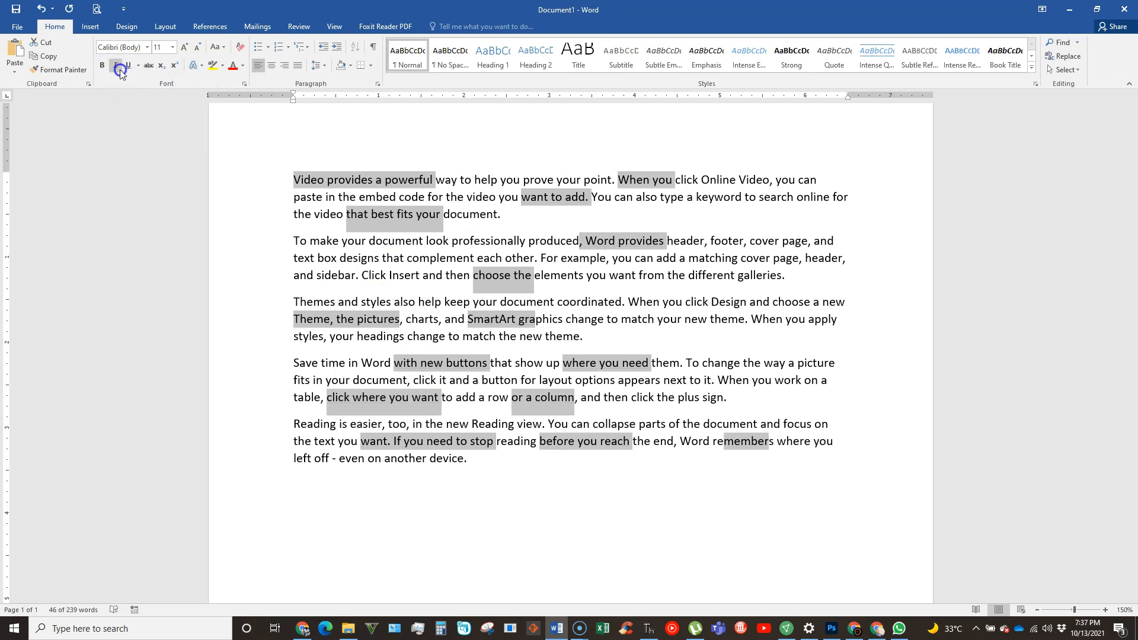
left_click(118, 67)
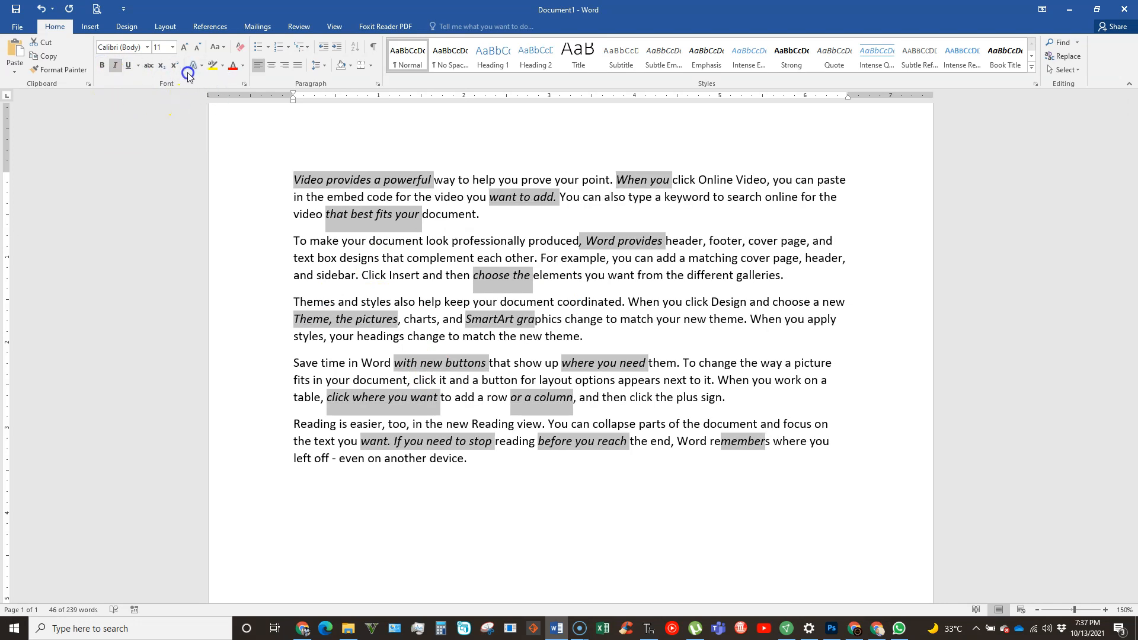
left_click(243, 66)
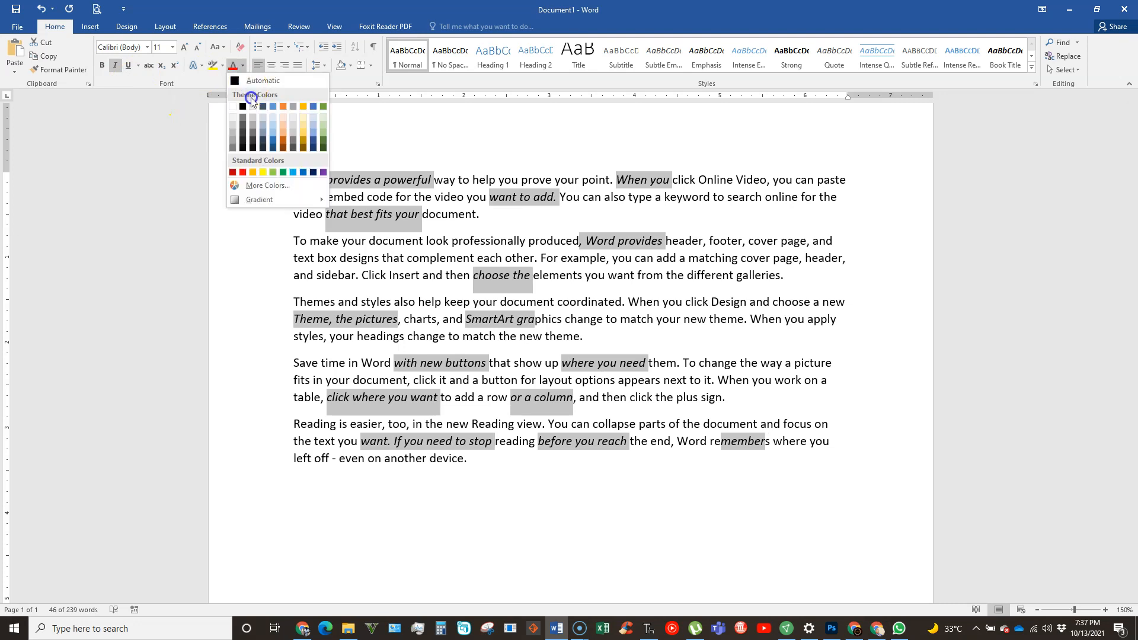
left_click(282, 172)
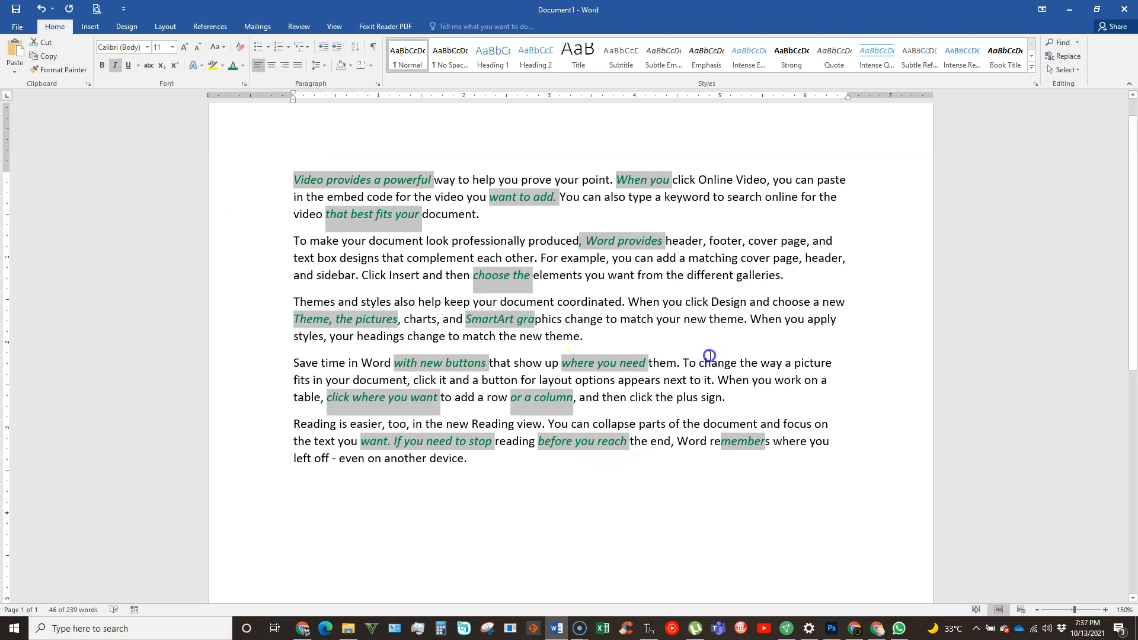
left_click(564, 277)
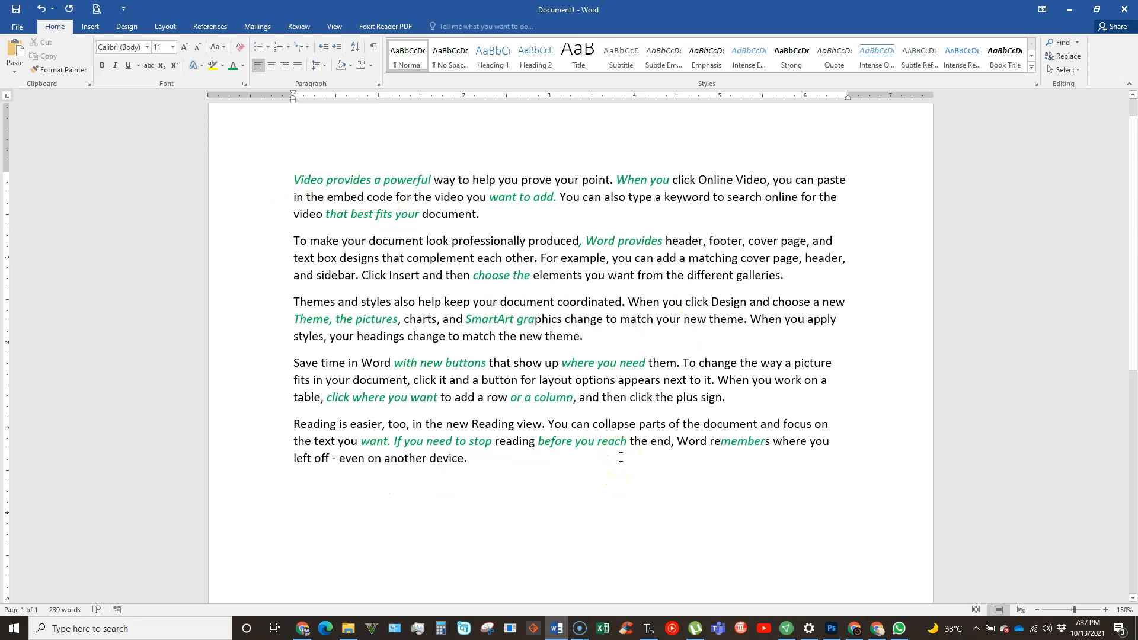
Undo the green color, the italic and the removal of bold and underline on the phrases.
key("ctrl+z")
key("ctrl+z")
key("ctrl+z")
key("ctrl+z")
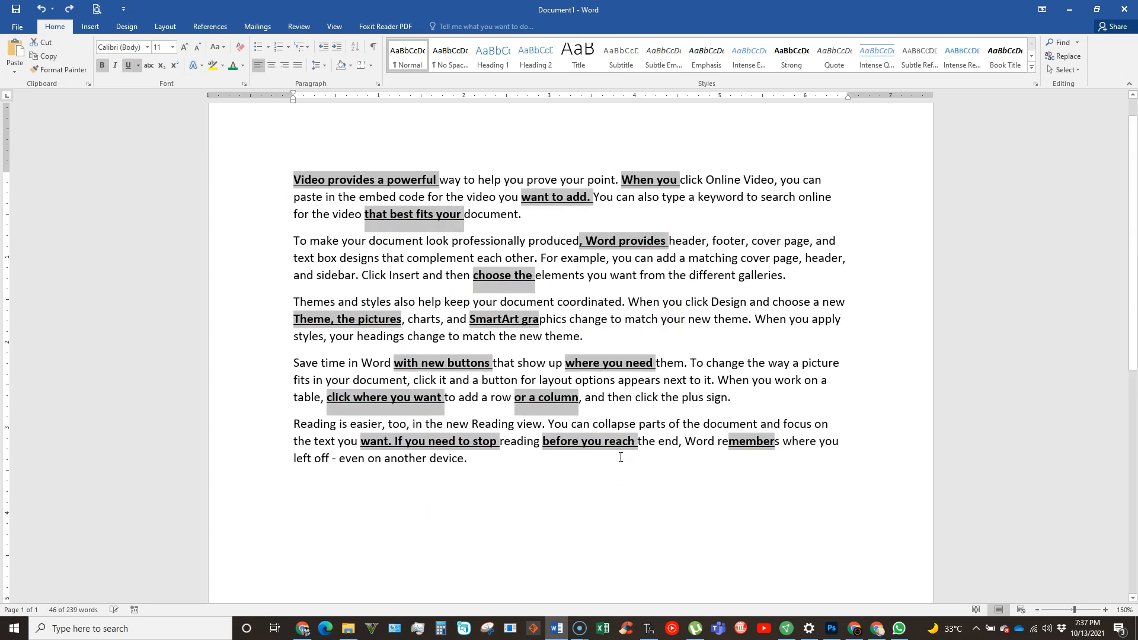
Copy all five paragraphs and paste them repeatedly below the original text until the document spans 26 pages.
left_click_drag(470, 460, 243, 179)
key("ctrl+c")
left_click(310, 501)
key("ctrl+v")
key("ctrl+v")
key("ctrl+v")
key("ctrl+v")
key("ctrl+v")
key("ctrl+v")
key("ctrl+v")
key("ctrl+v")
key("ctrl+v")
key("ctrl+v")
key("ctrl+v")
key("ctrl+v")
key("ctrl+v")
key("ctrl+v")
key("ctrl+v")
key("ctrl+v")
key("ctrl+v")
key("ctrl+v")
key("ctrl+v")
key("ctrl+v")
key("ctrl+v")
key("ctrl+v")
key("ctrl+v")
key("ctrl+v")
key("ctrl+v")
key("ctrl+v")
key("ctrl+v")
key("ctrl+v")
key("ctrl+v")
key("ctrl+v")
key("ctrl+v")
key("ctrl+v")
key("ctrl+v")
key("ctrl+v")
key("ctrl+v")
key("ctrl+v")
key("ctrl+v")
key("ctrl+v")
key("ctrl+v")
key("ctrl+v")
key("ctrl+v")
key("ctrl+v")
key("ctrl+v")
key("ctrl+v")
key("ctrl+v")
key("ctrl+v")
key("ctrl+v")
key("ctrl+v")
key("ctrl+v")
key("ctrl+v")
key("ctrl+v")
key("ctrl+v")
key("ctrl+v")
key("ctrl+v")
key("ctrl+v")
key("ctrl+v")
key("ctrl+v")
key("ctrl+v")
key("ctrl+v")
key("ctrl+v")
key("ctrl+v")
key("ctrl+v")
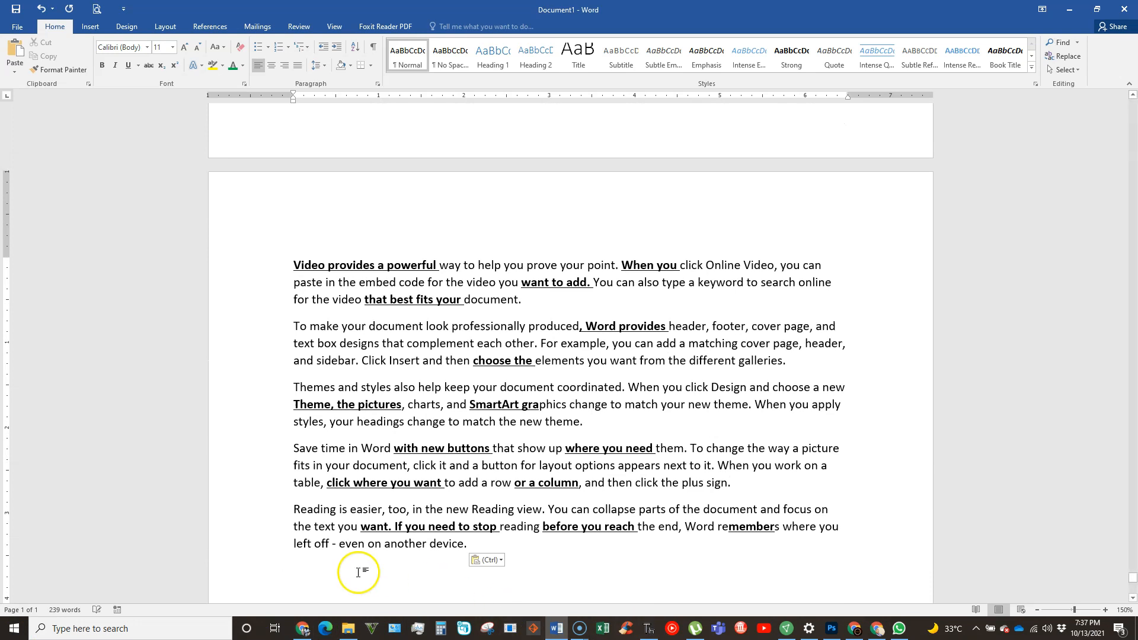
scroll(393, 439, "down", 3)
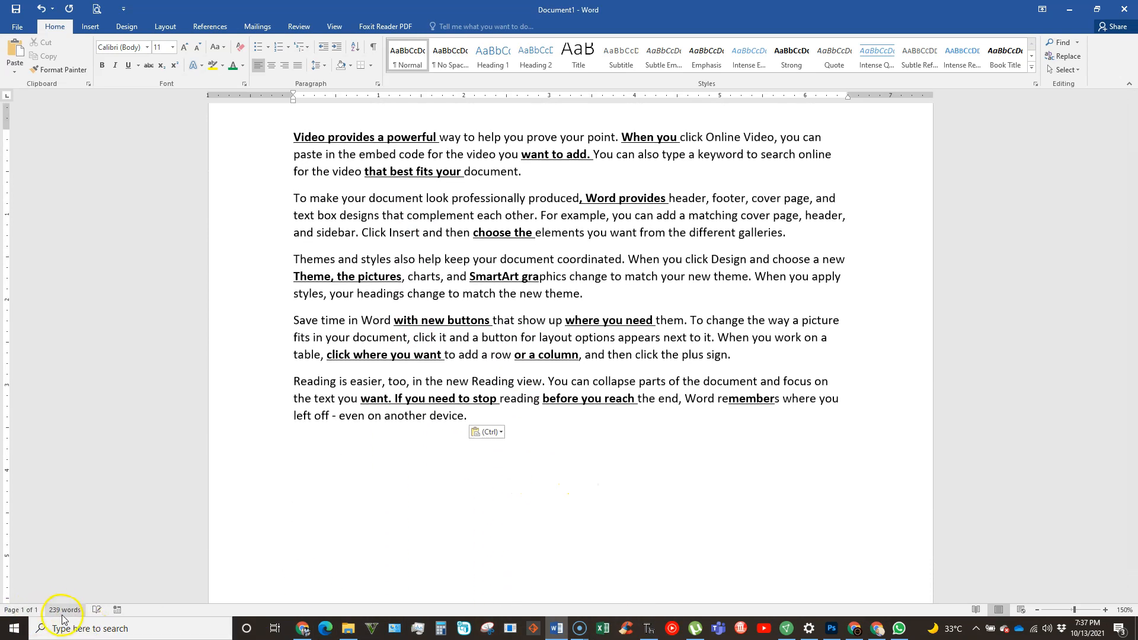
Select the bold underlined phrases in the document's first two paragraphs together, one by one.
left_click_drag(1133, 587, 1133, 94)
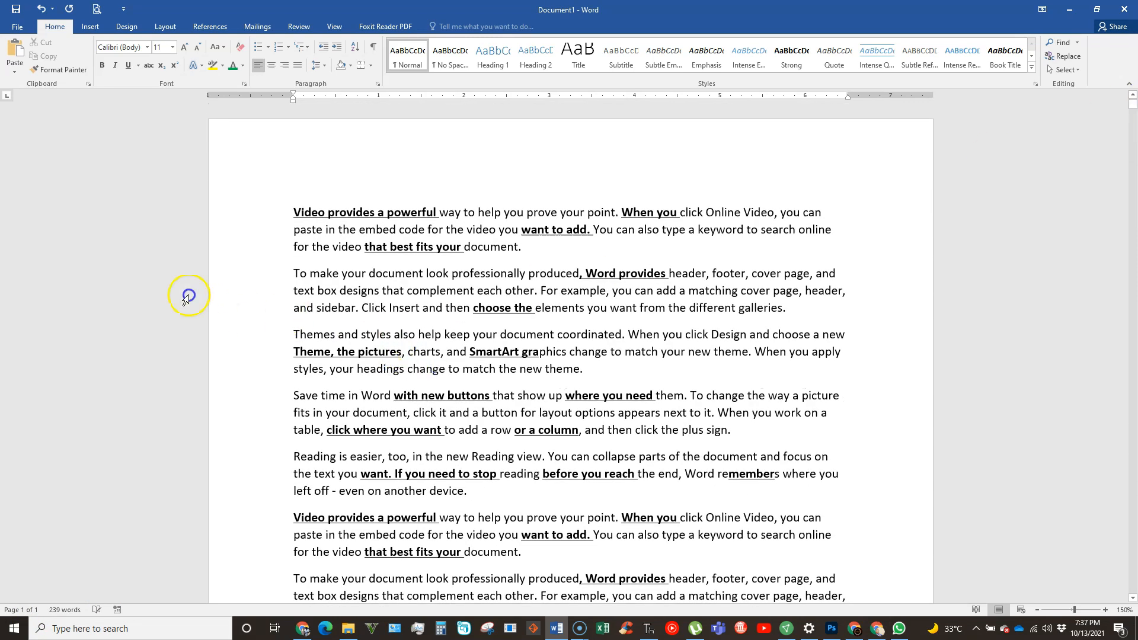
left_click_drag(292, 216, 423, 212)
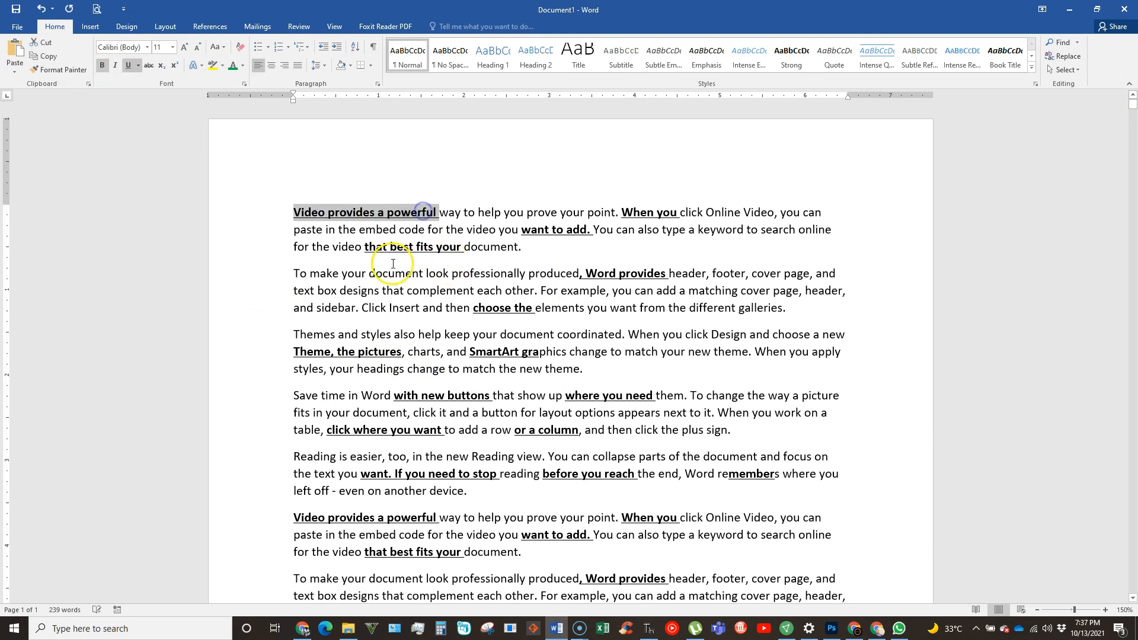
left_click_drag(365, 247, 461, 249)
left_click_drag(522, 230, 679, 210)
left_click_drag(586, 274, 668, 273)
left_click_drag(580, 273, 652, 273)
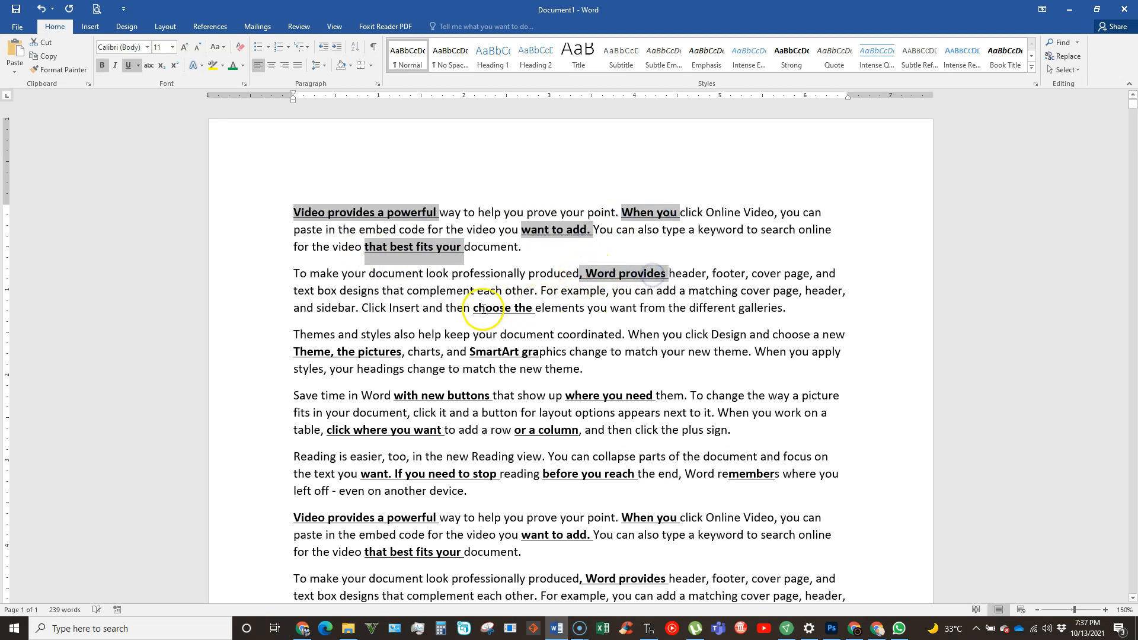
left_click_drag(473, 308, 535, 309)
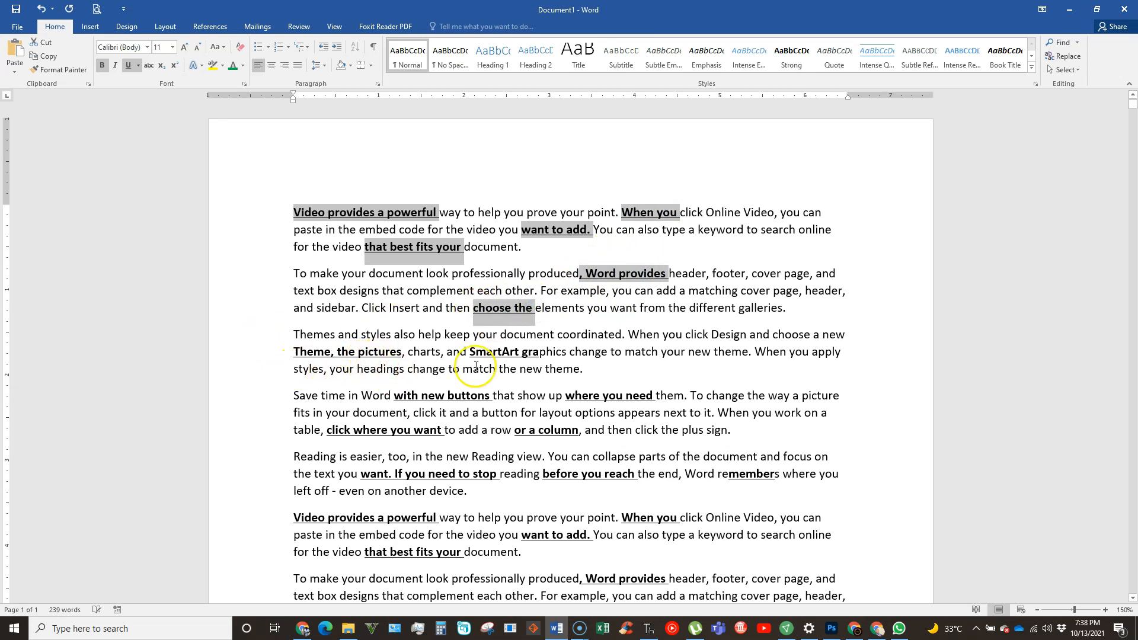
Look through the pasted pages for the remaining bold underlined phrases and clear the selection.
scroll(527, 441, "down", 5)
scroll(533, 434, "down", 20)
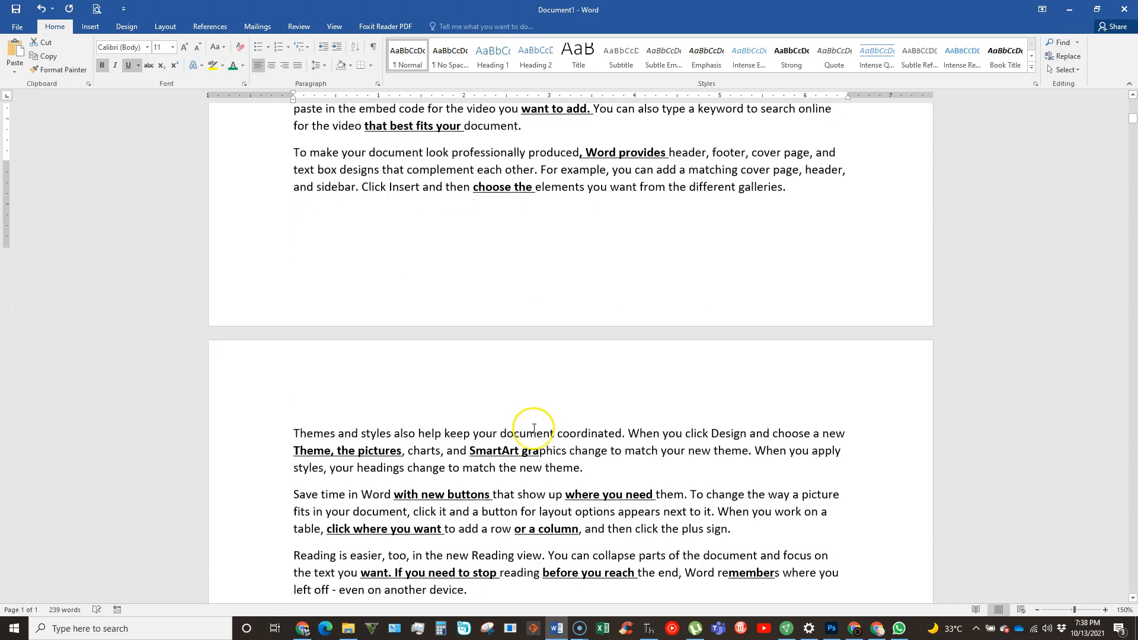
scroll(534, 429, "down", 4)
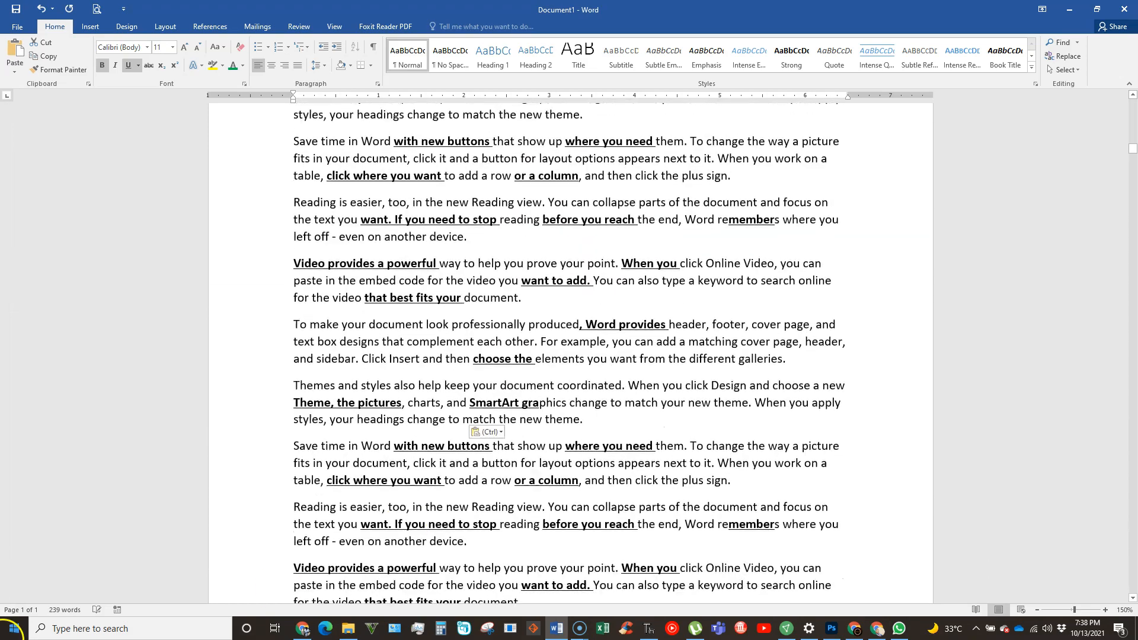
scroll(807, 390, "up", 6)
scroll(807, 390, "down", 7)
scroll(807, 390, "up", 3)
scroll(807, 390, "down", 3)
scroll(807, 389, "up", 4)
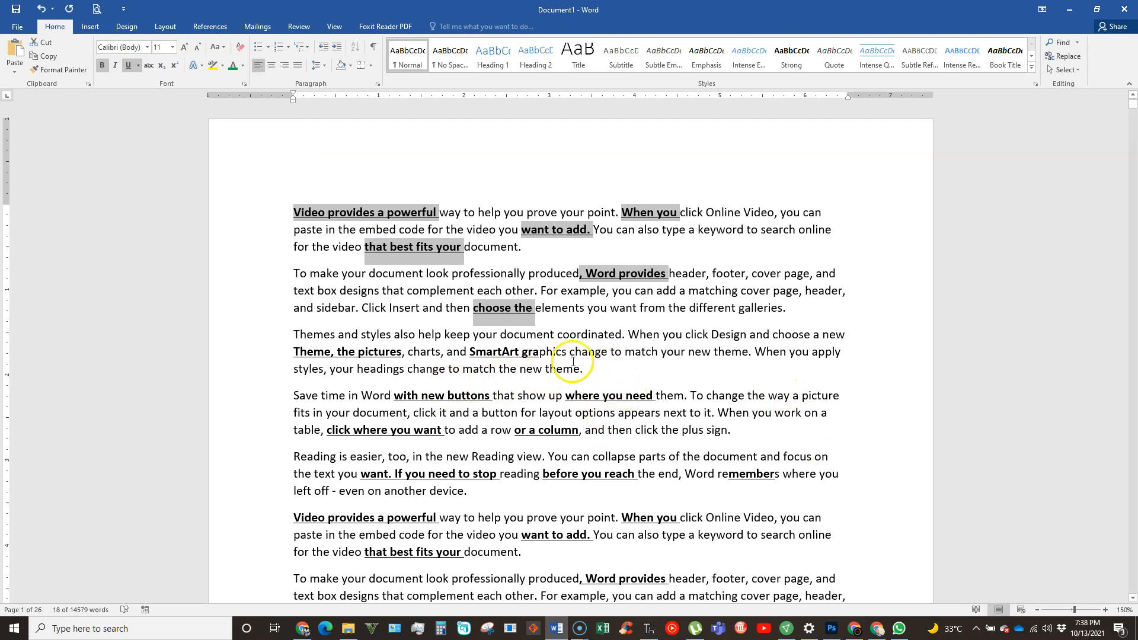
left_click(627, 351)
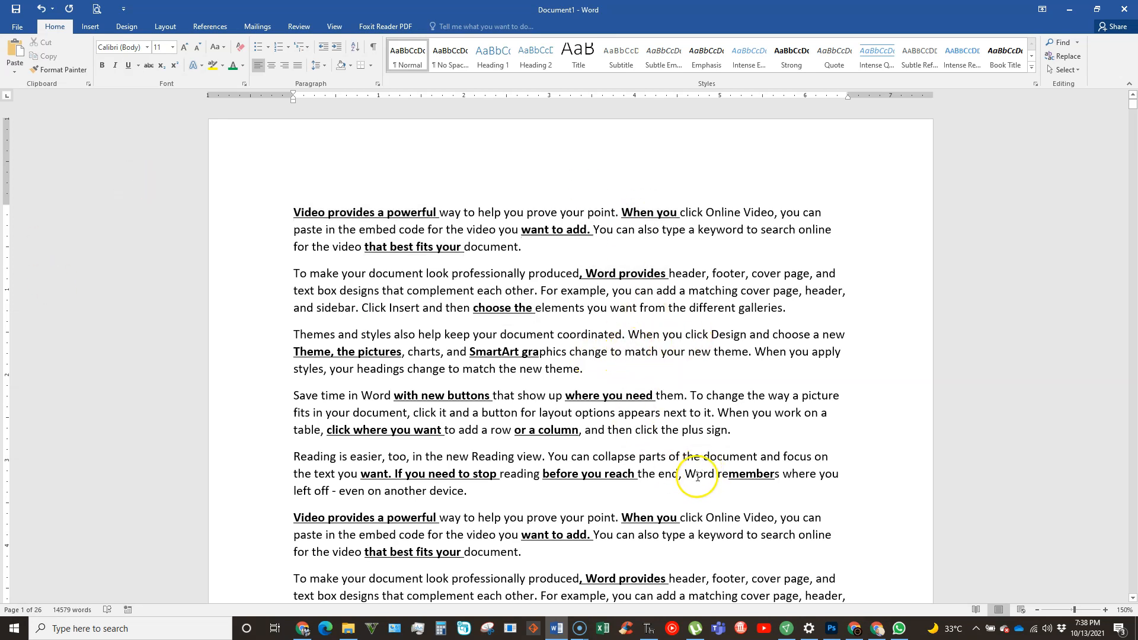
Open Find and Replace for text replacement and expand its additional search options, leaving the search and replacement text empty.
left_click(674, 484)
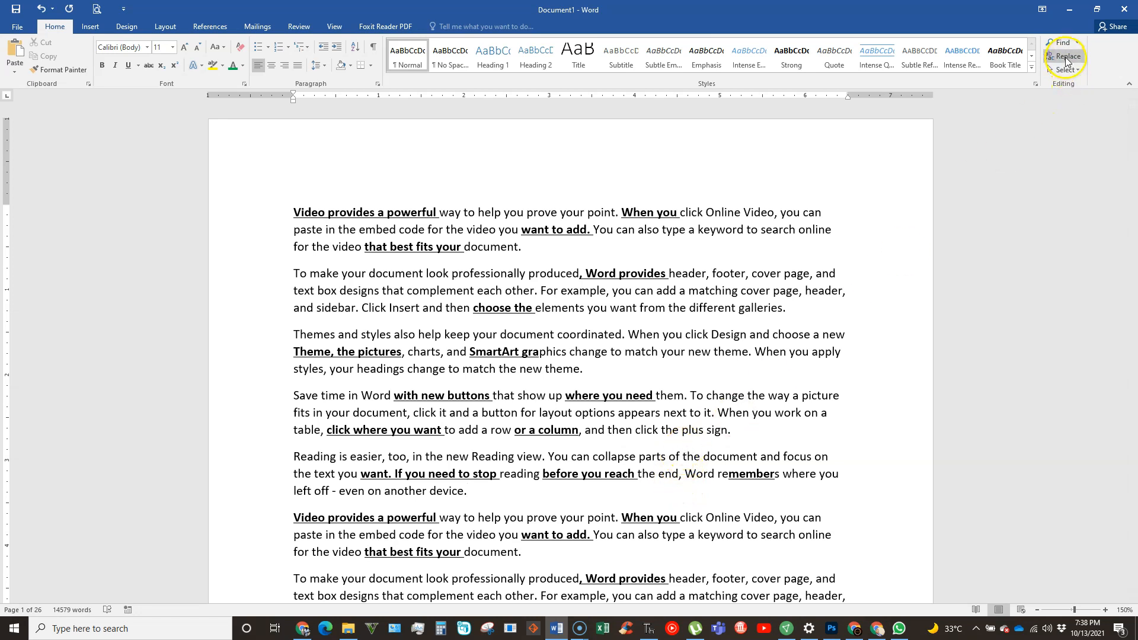
left_click(1065, 60)
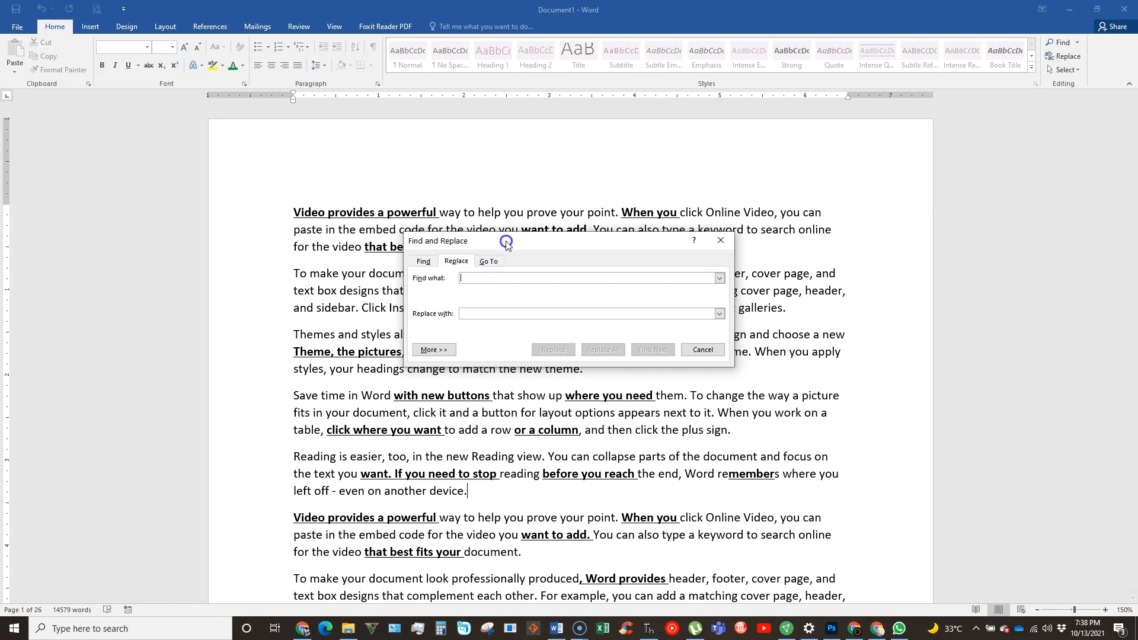
left_click_drag(507, 243, 546, 244)
left_click(537, 279)
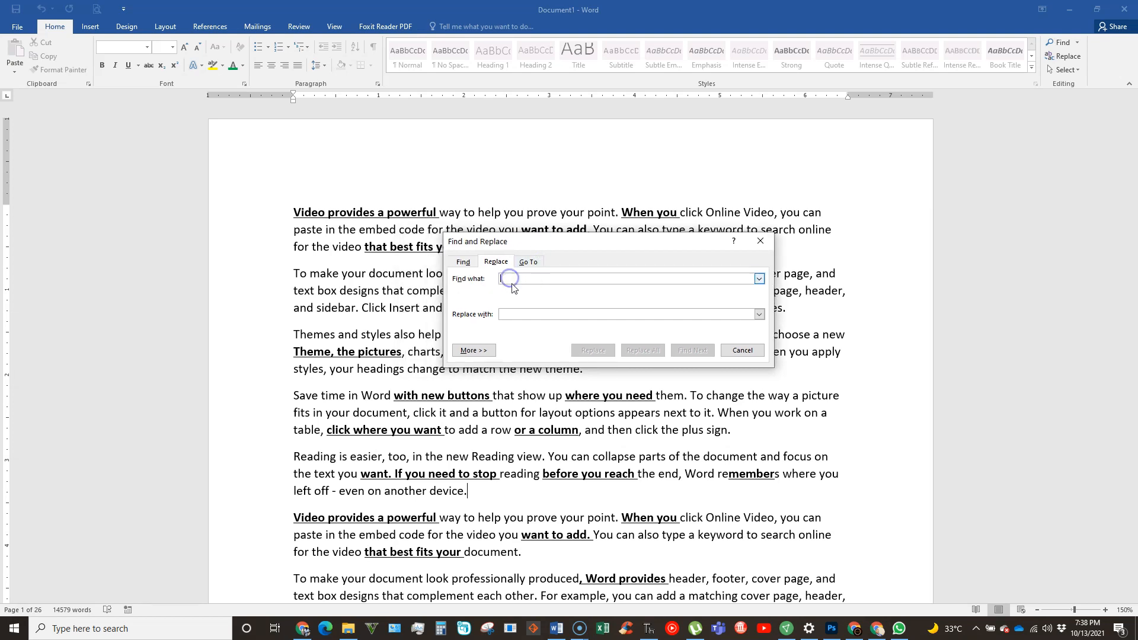
left_click(509, 315)
left_click(510, 278)
left_click(473, 350)
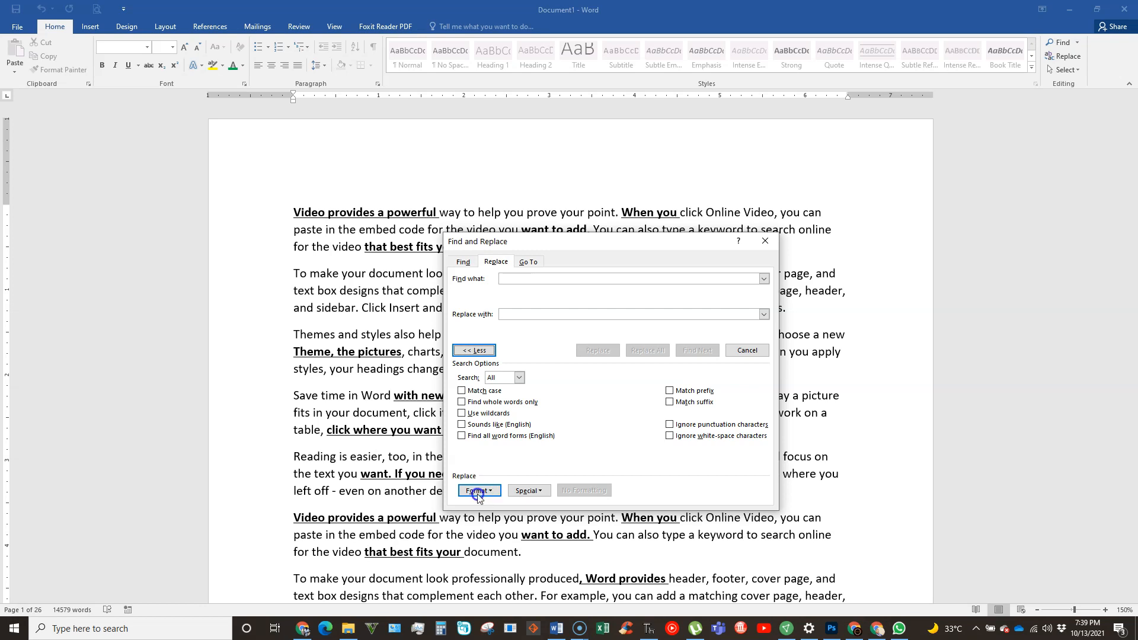
Set the search formatting to the Bold font style with a single underline, without any search text.
left_click(490, 491)
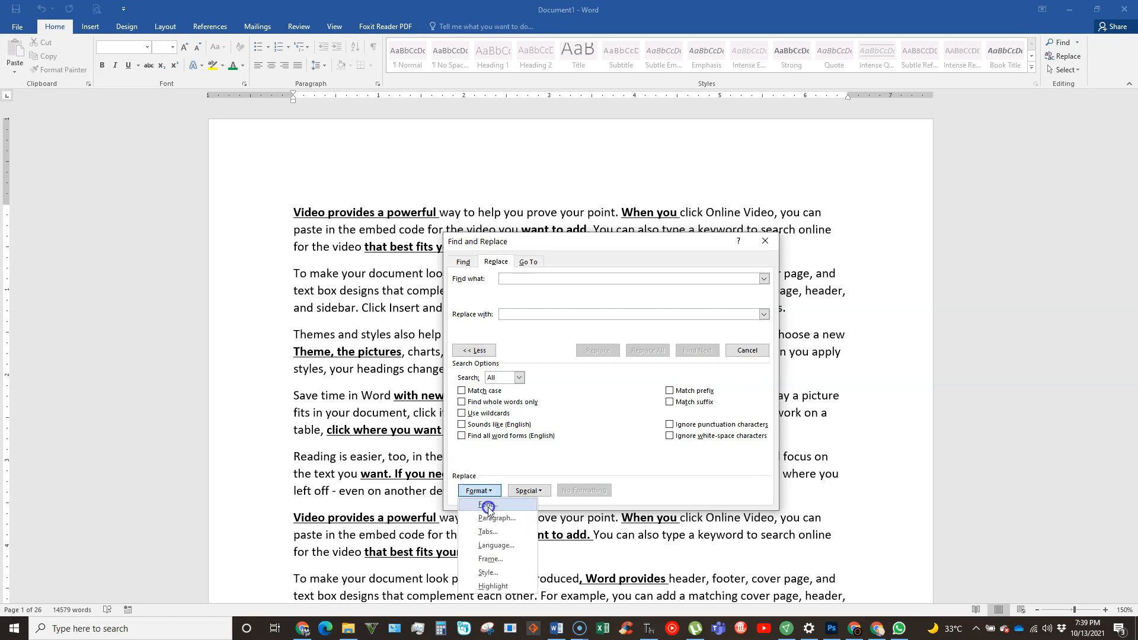
left_click(487, 506)
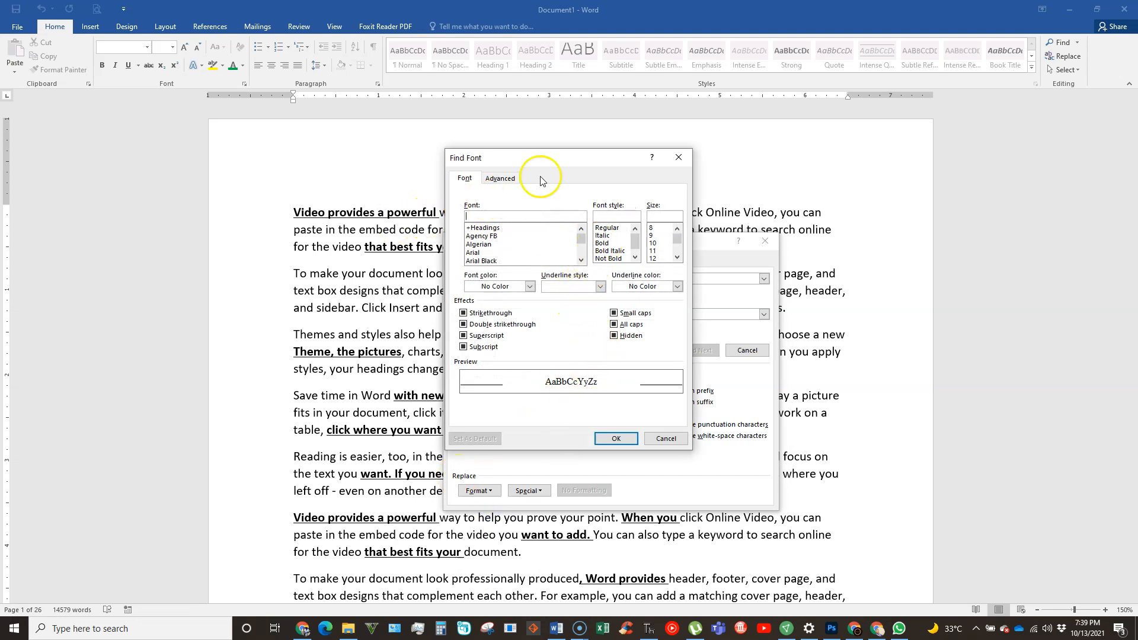
left_click_drag(542, 159, 230, 361)
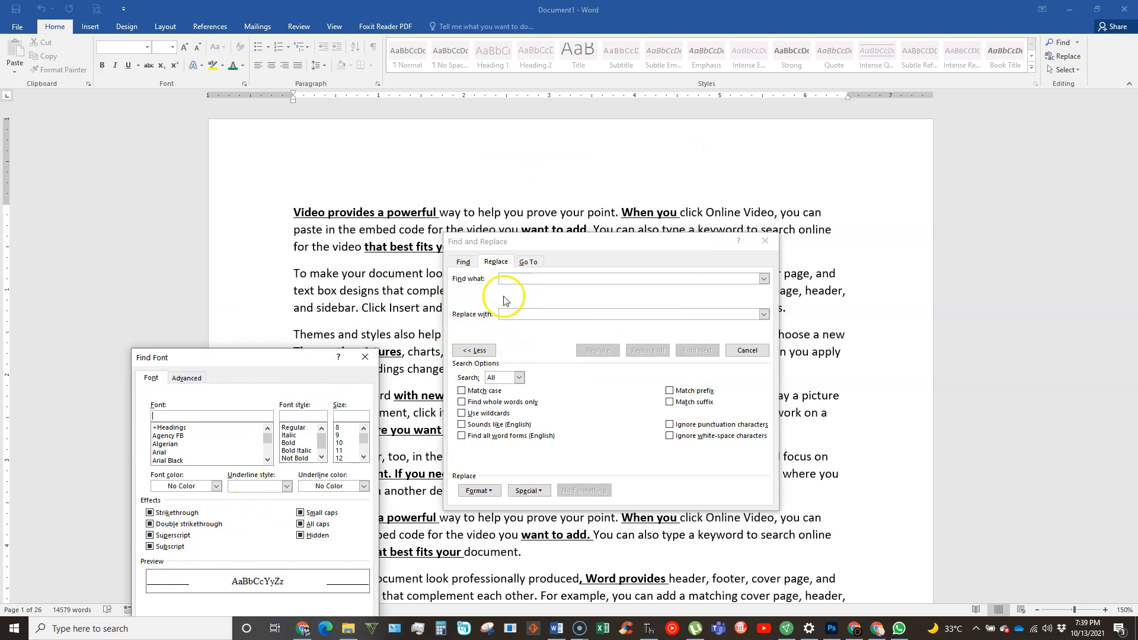
left_click_drag(218, 364, 610, 242)
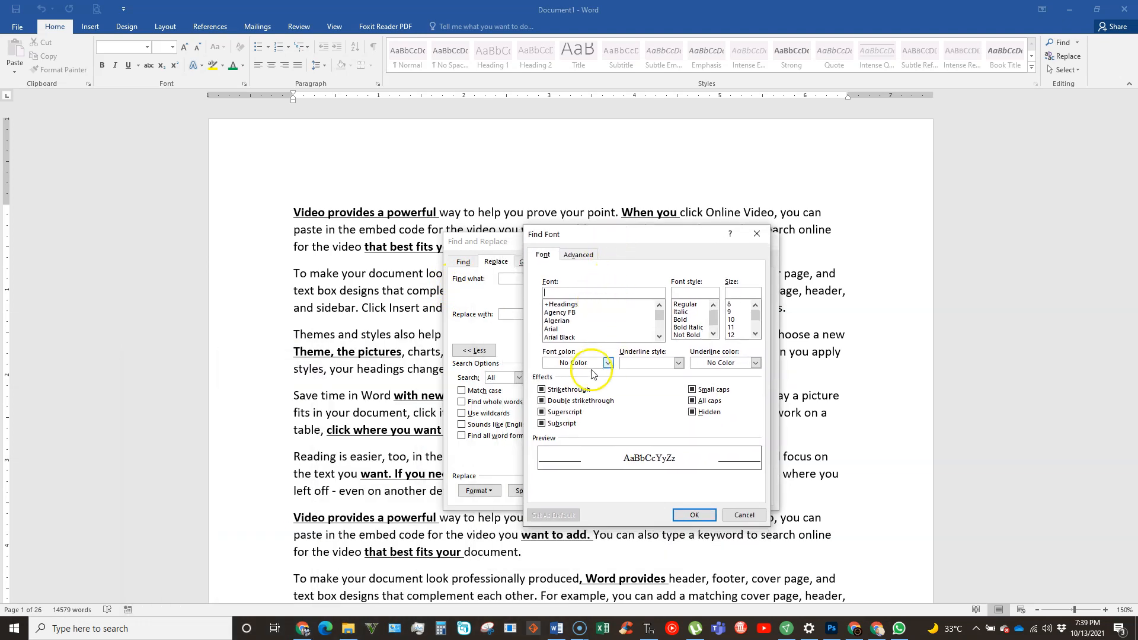
left_click(680, 319)
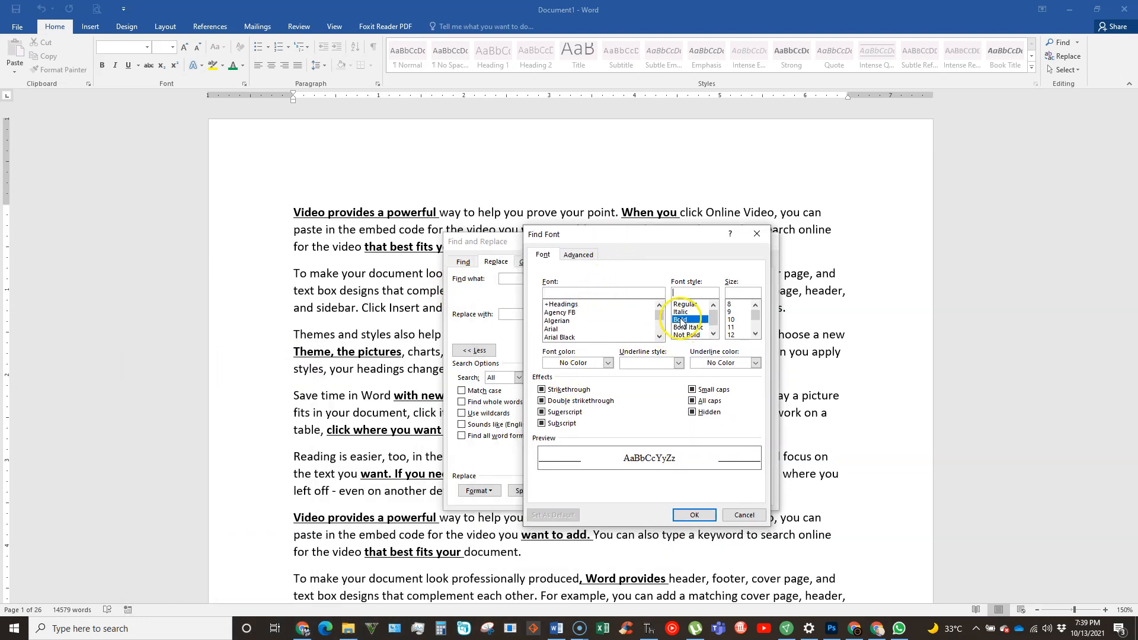
left_click(678, 363)
left_click(650, 394)
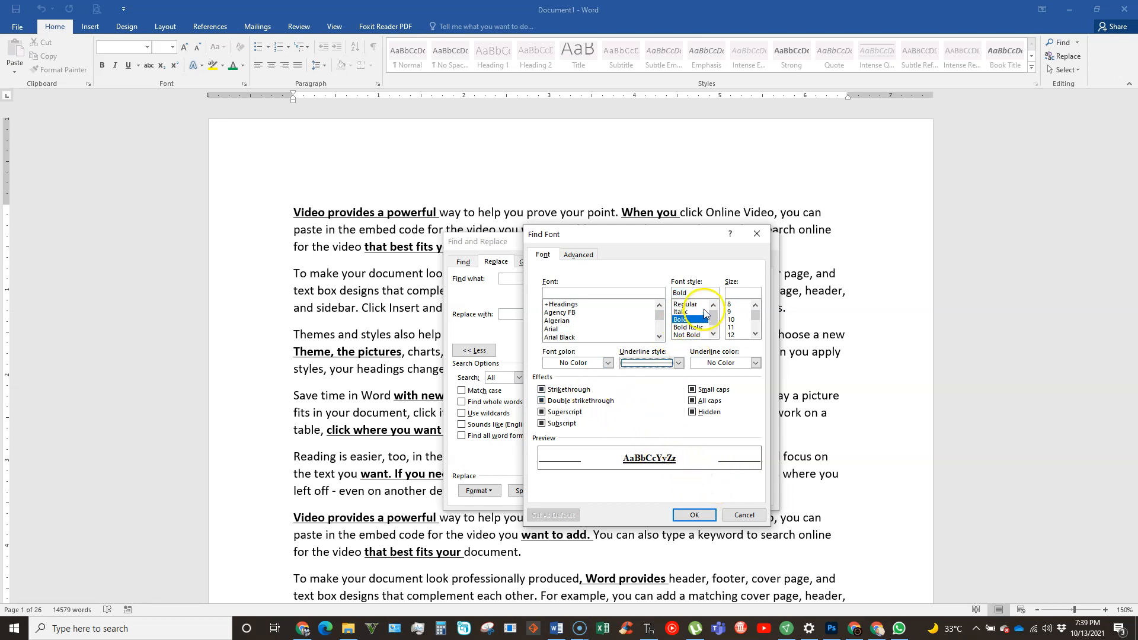
left_click(691, 517)
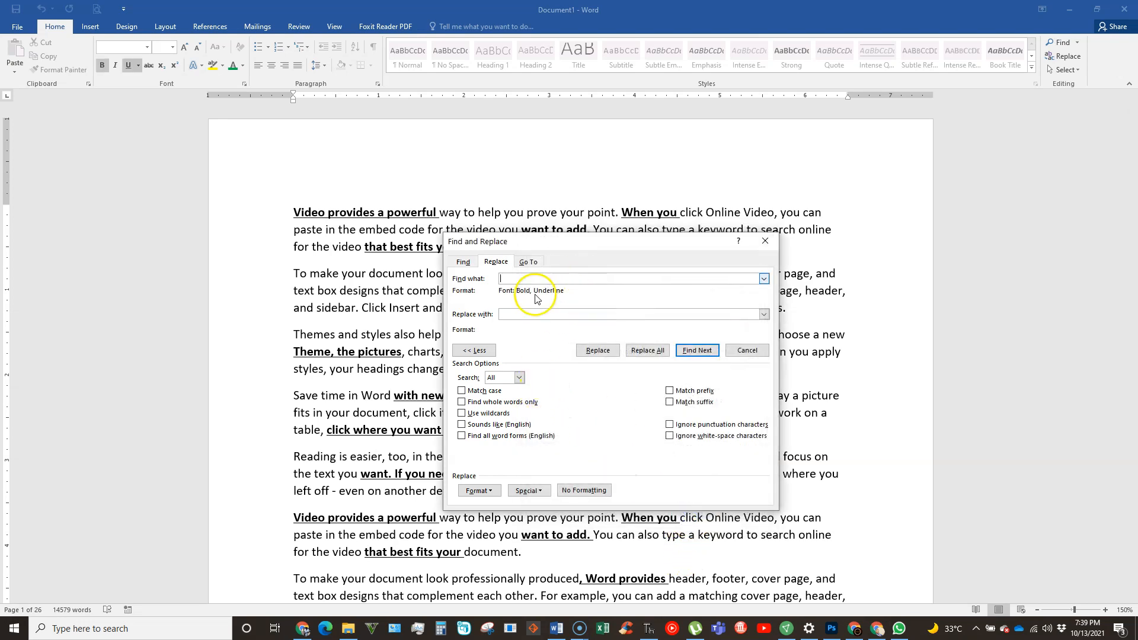
Set the replacement formatting to Not Bold, underline style (none) and the standard green font color.
left_click(507, 315)
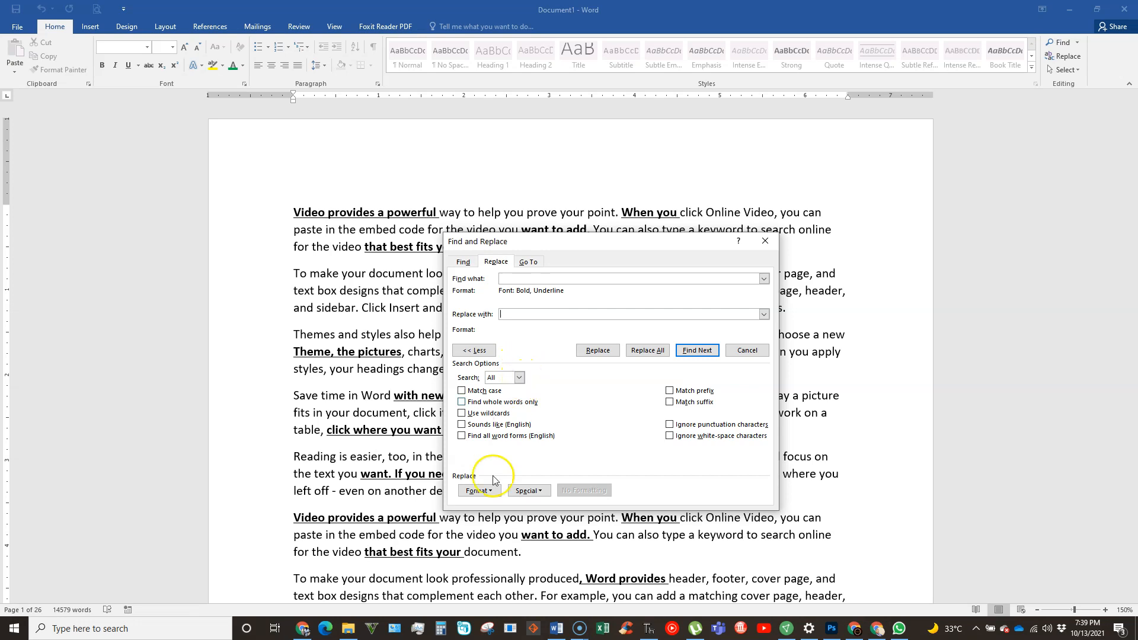
left_click(478, 490)
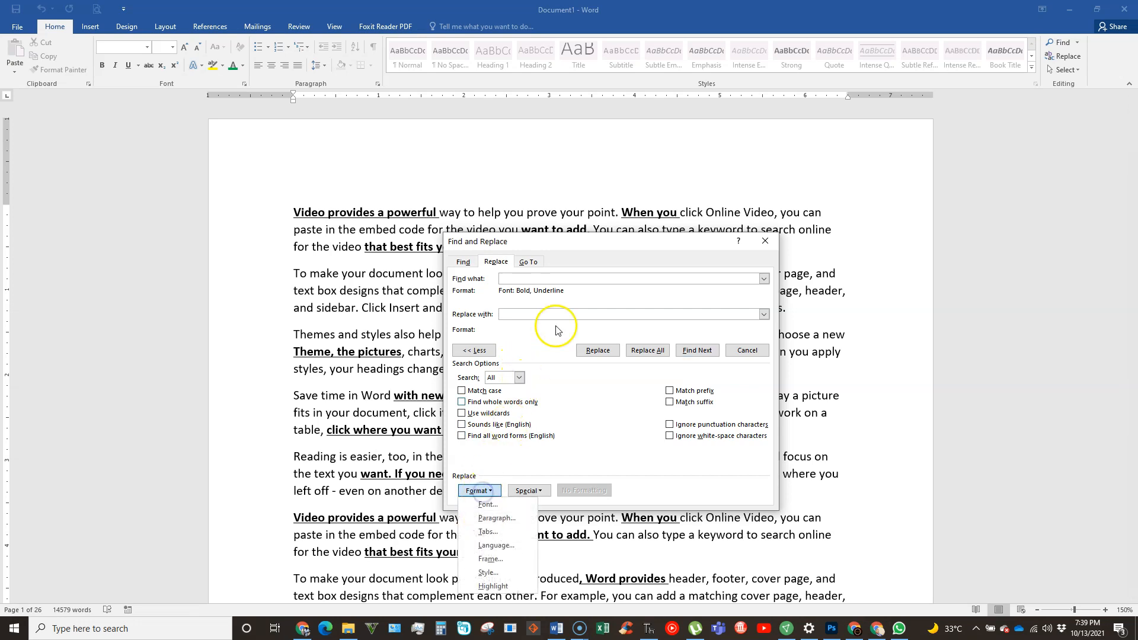
left_click(520, 313)
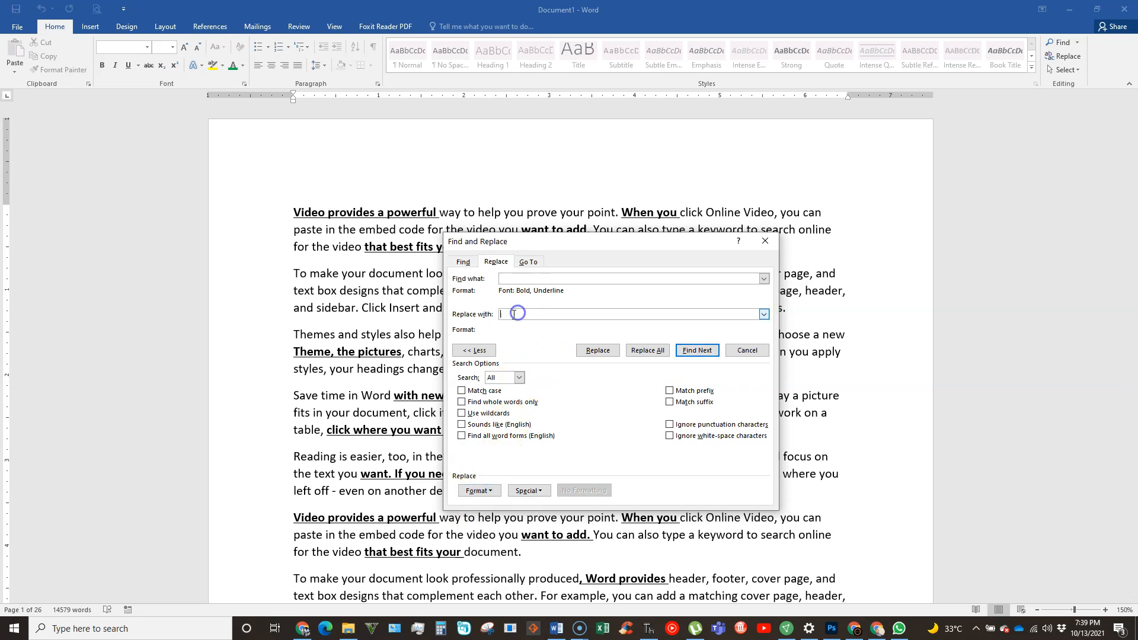
left_click(477, 491)
left_click(482, 517)
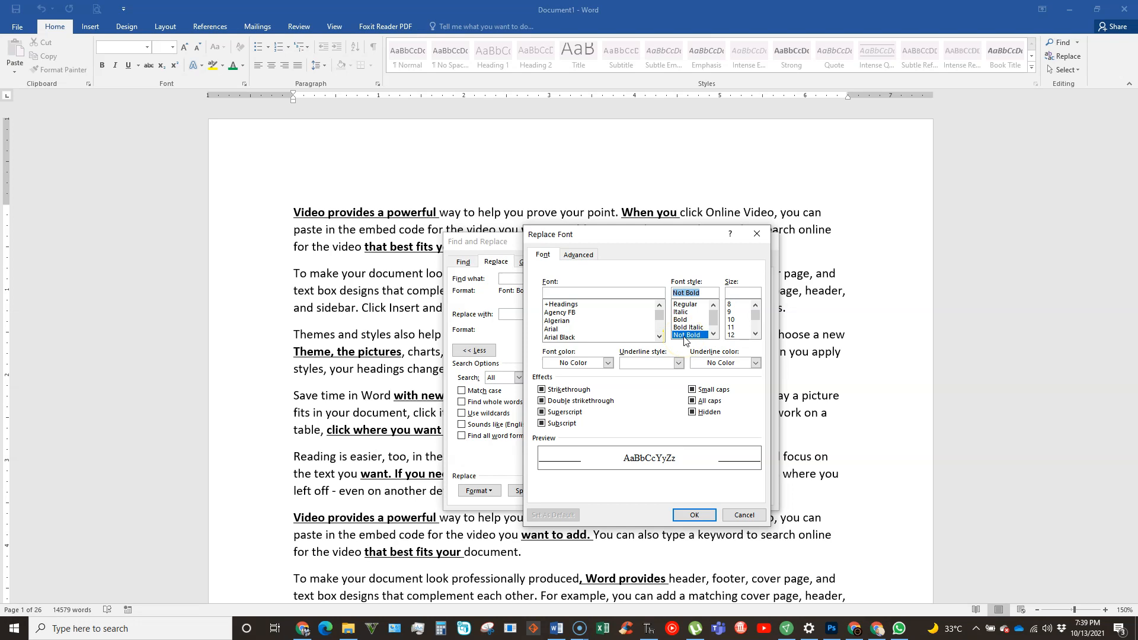
left_click(678, 363)
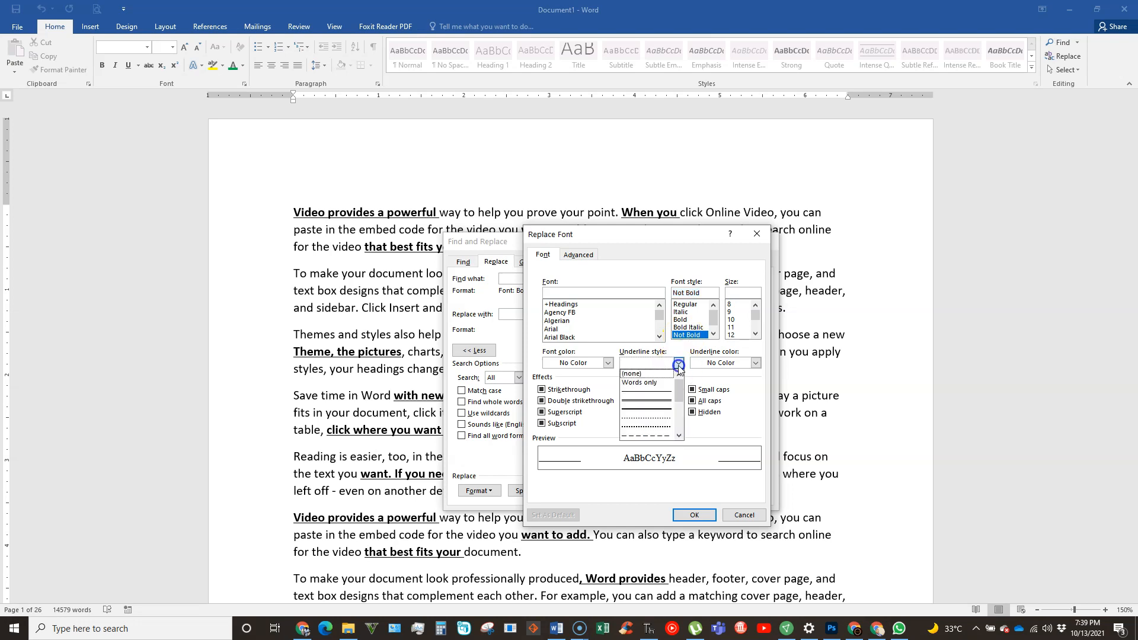
left_click(633, 374)
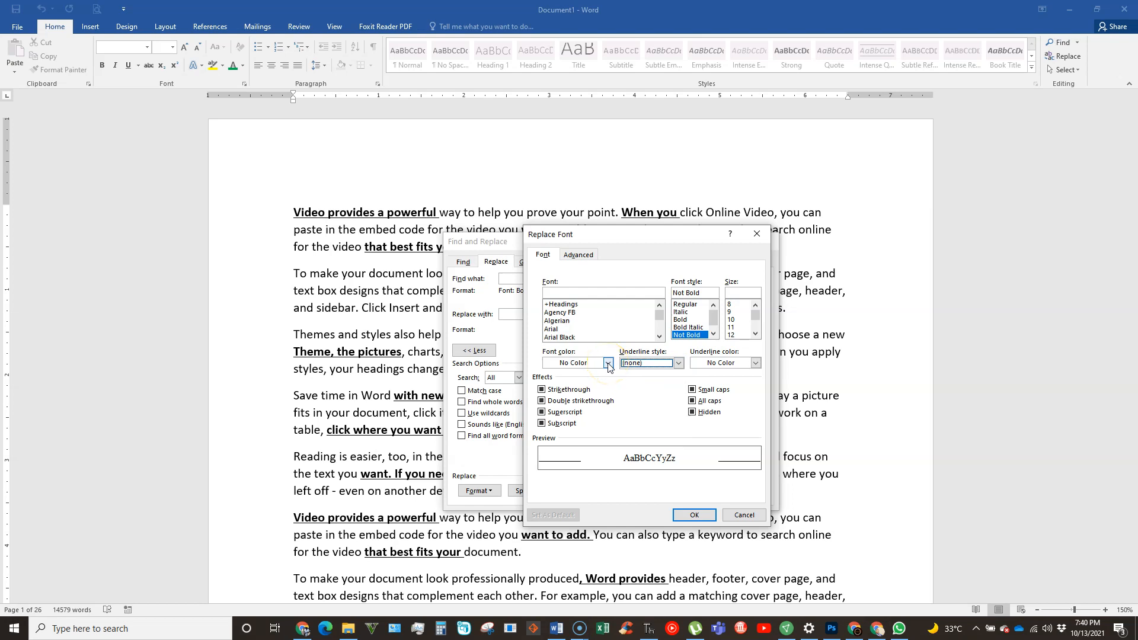
left_click(609, 364)
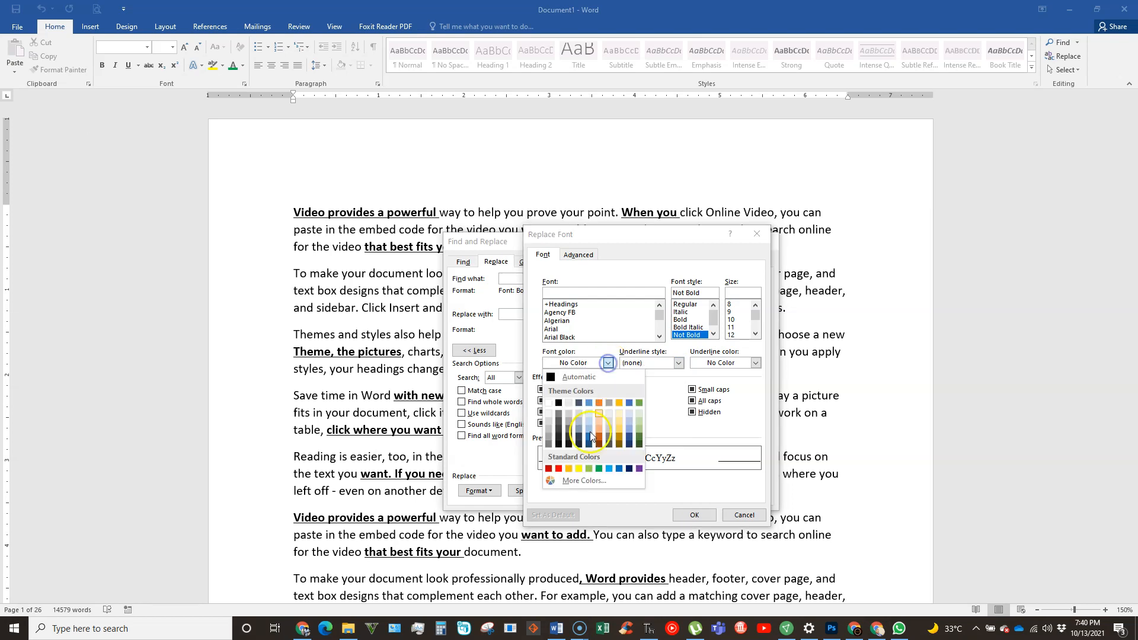
left_click(600, 469)
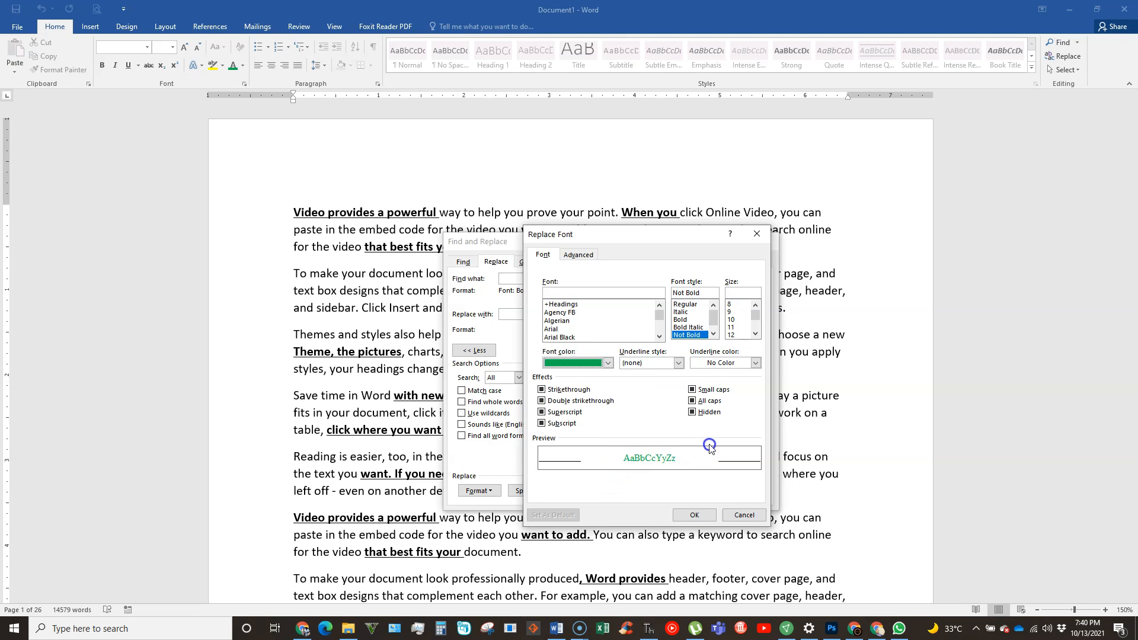
Try the Italic font style for the replacement several times, switching back to Not Bold each time.
left_click(681, 312)
left_click(684, 336)
left_click(681, 311)
left_click(687, 336)
left_click(681, 312)
left_click(682, 336)
left_click(681, 311)
left_click(679, 336)
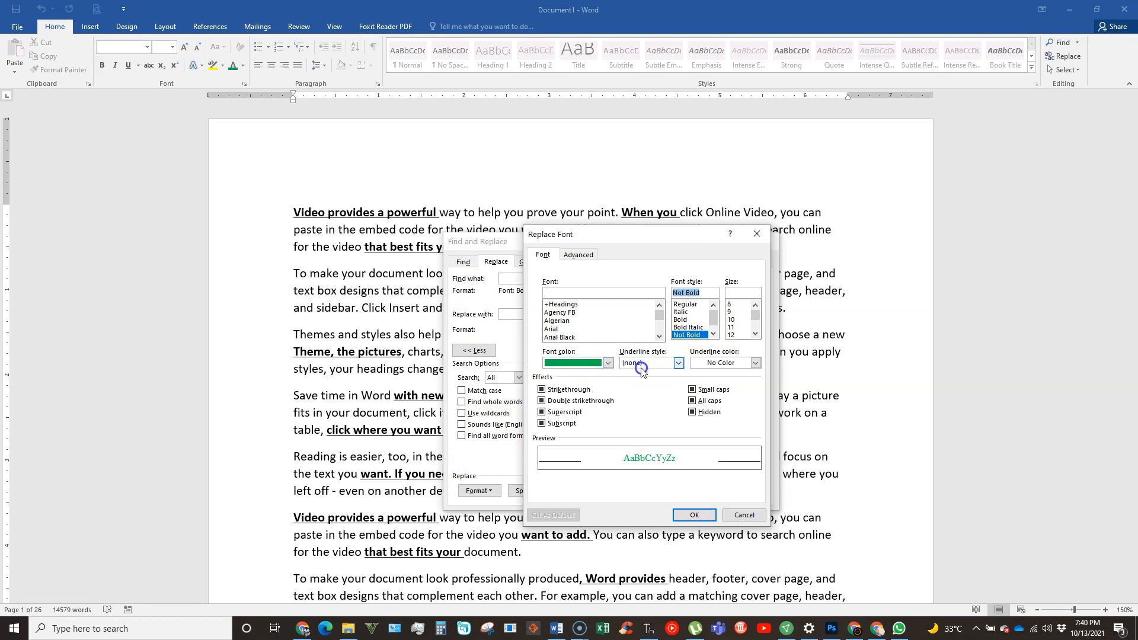
Accept the replacement font settings and replace all bold underlined text throughout the document.
left_click(690, 516)
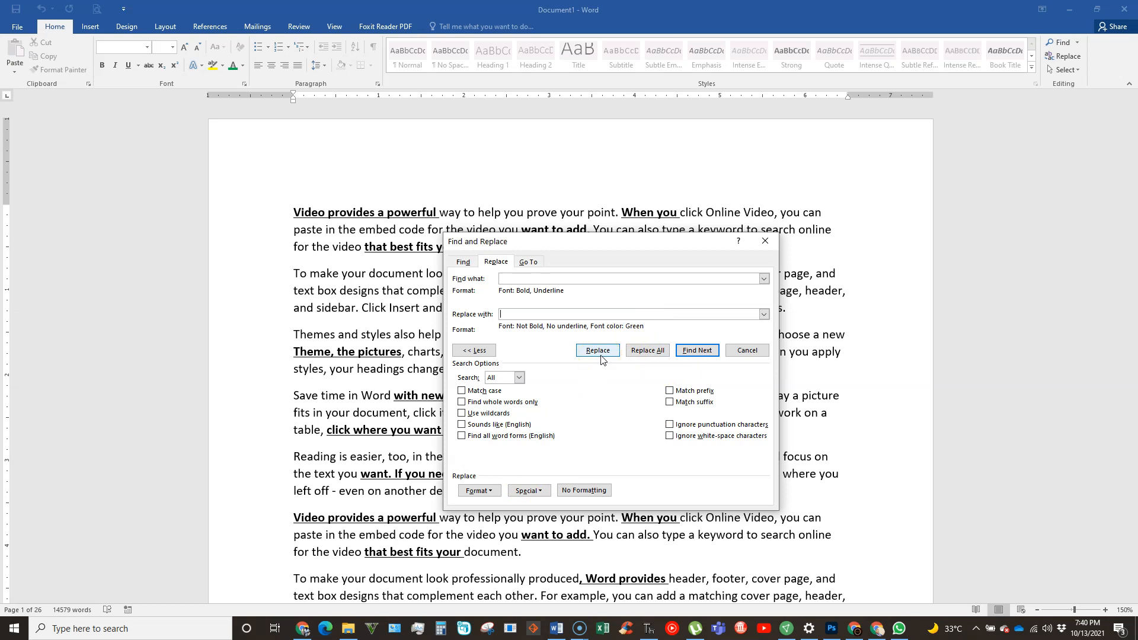
left_click(647, 356)
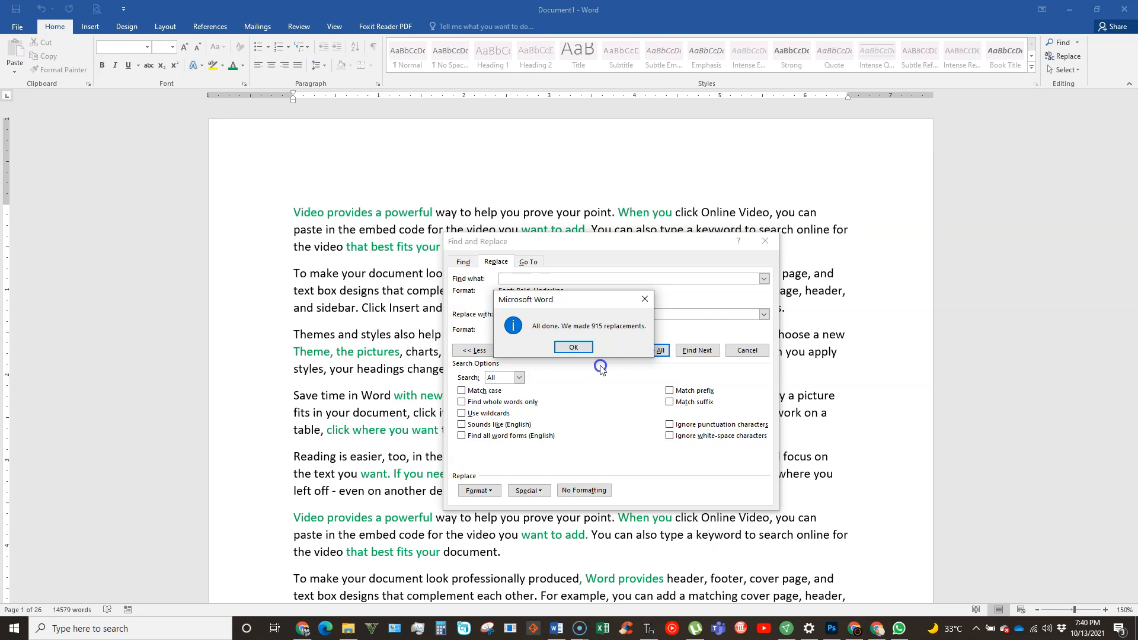
left_click(574, 346)
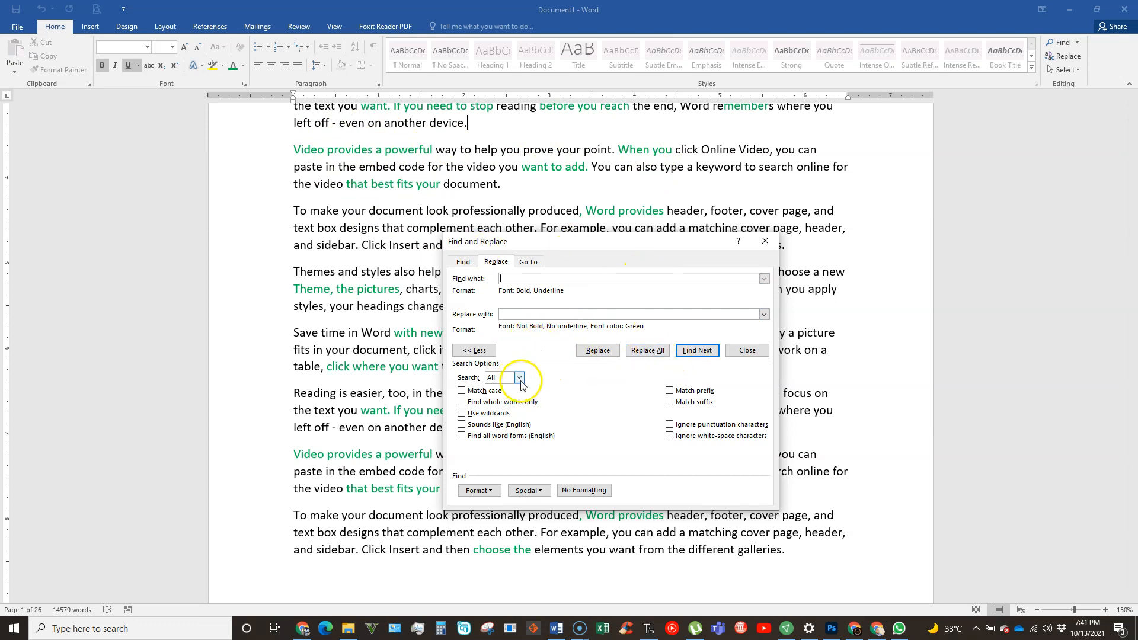
Change the font style in the replacement formatting to Italic.
left_click(518, 317)
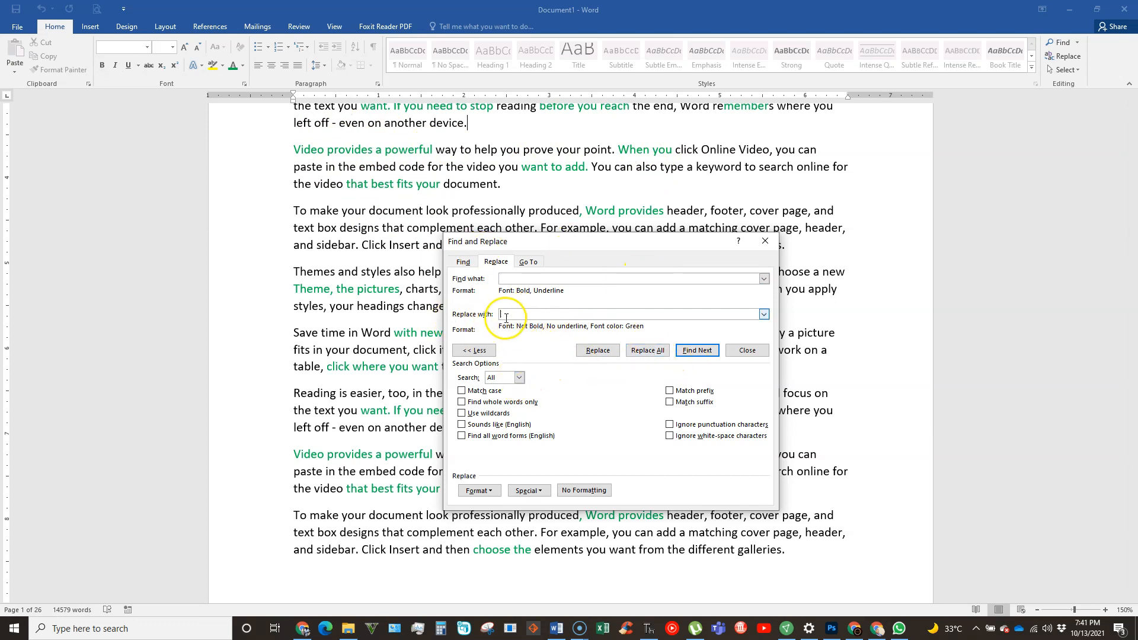
left_click(478, 491)
left_click(488, 503)
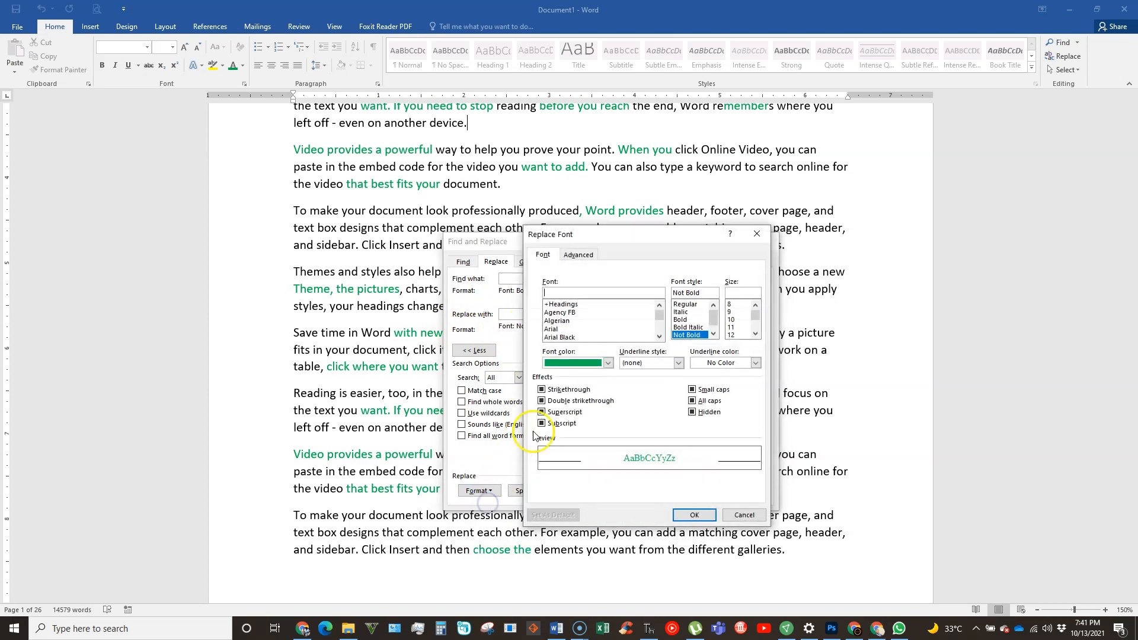
left_click(680, 312)
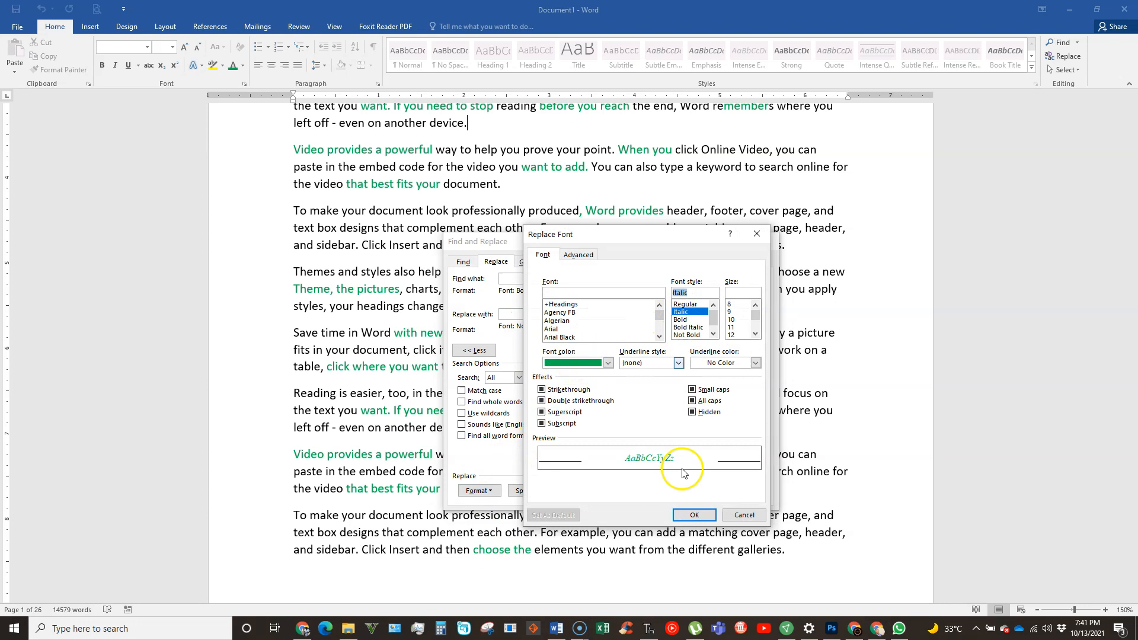
left_click(693, 515)
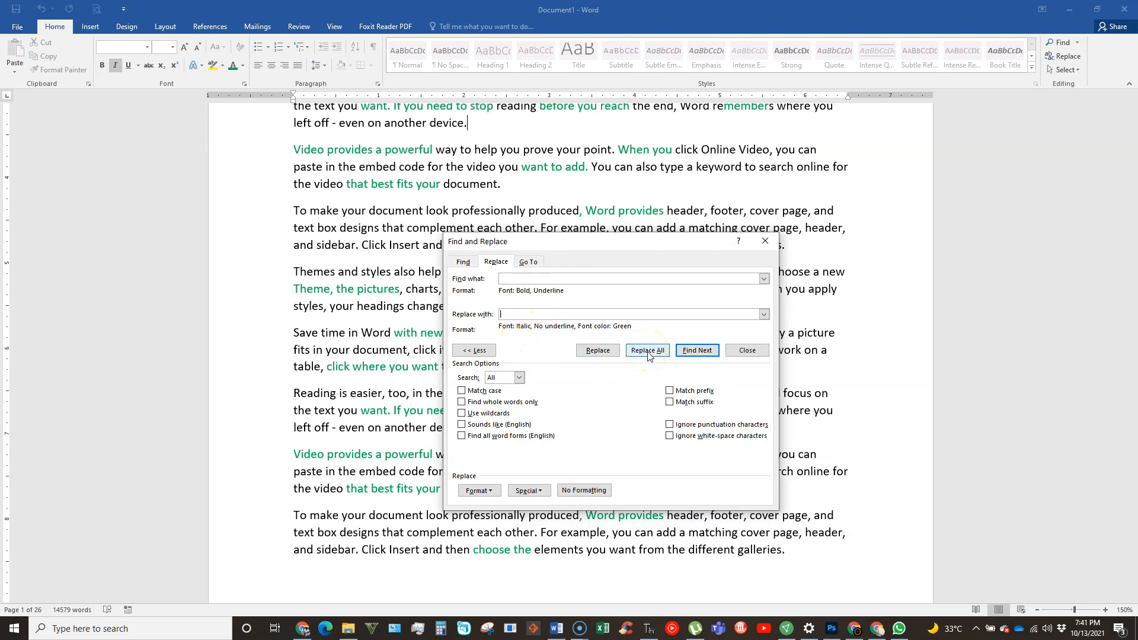
Try to replace all bold underlined text with the italic green formatting.
left_click(507, 279)
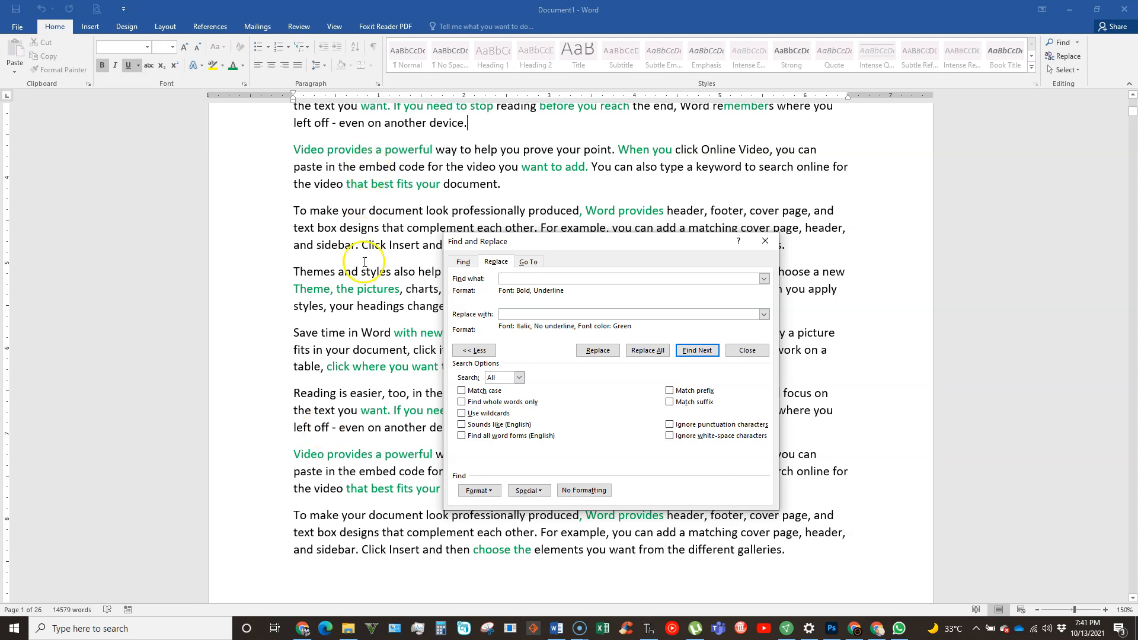
left_click(649, 351)
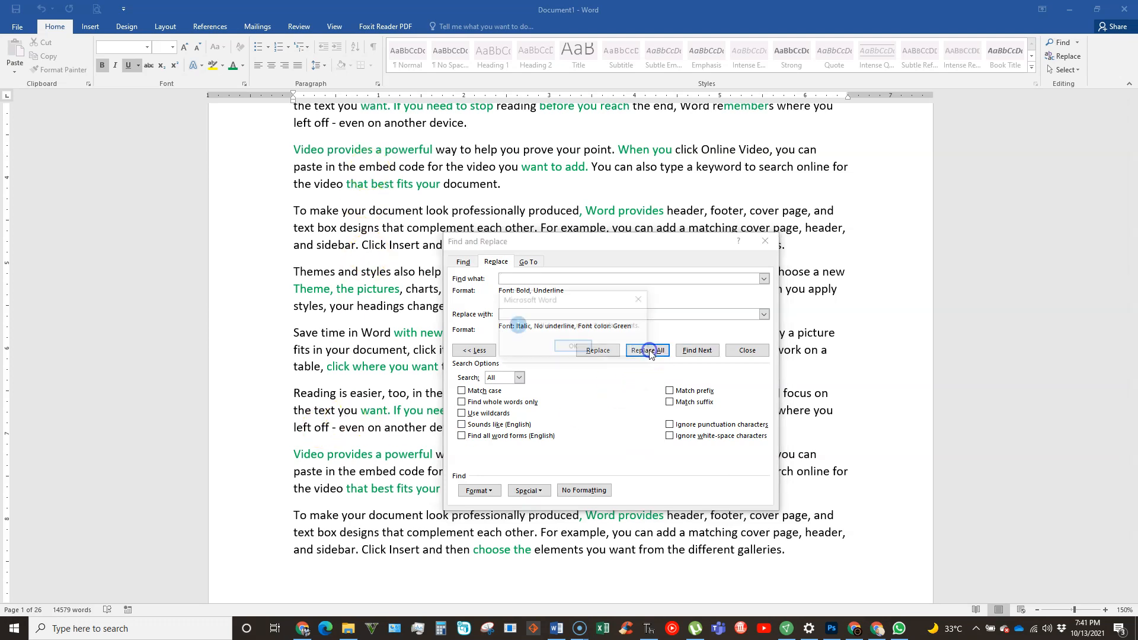
left_click(573, 348)
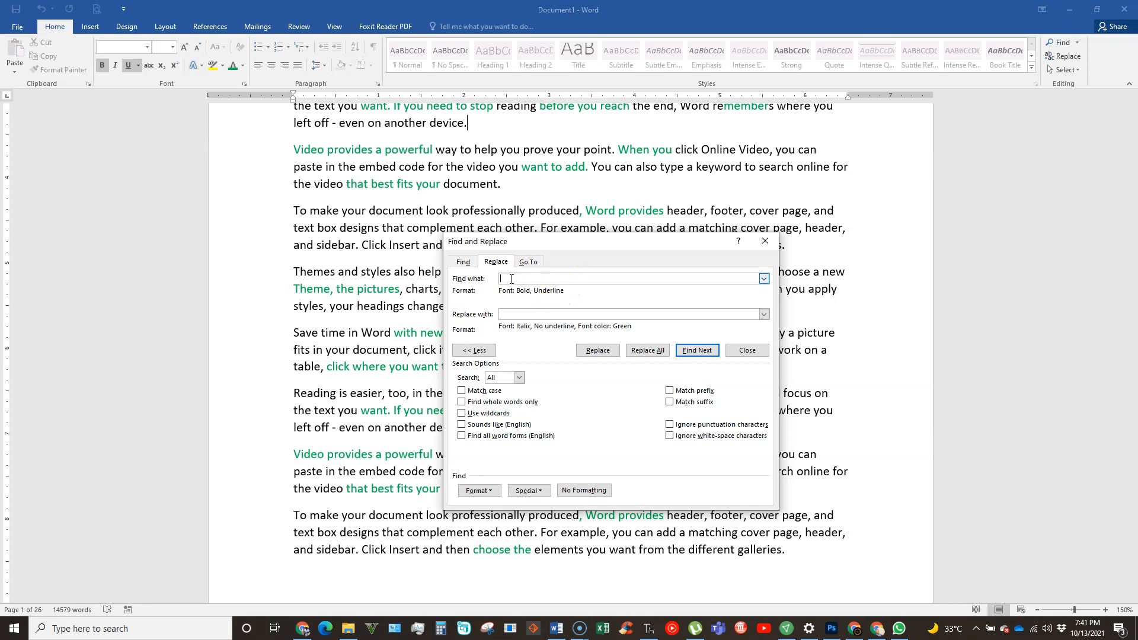
Change the search formatting to Not Bold, underline style (none) and the standard green font color.
left_click(479, 491)
left_click(490, 505)
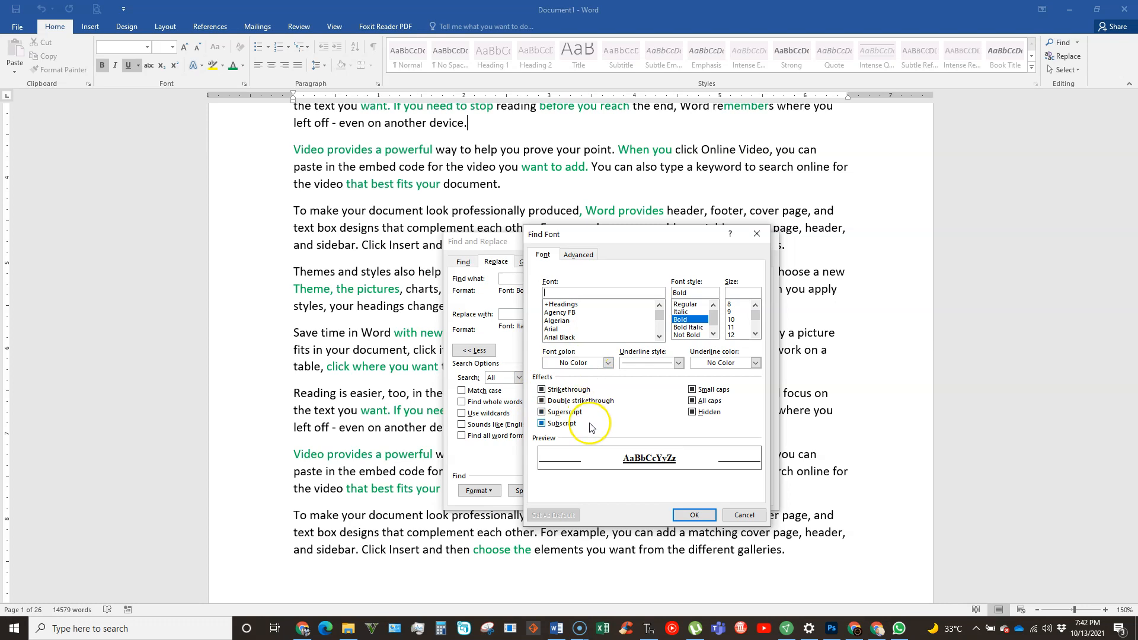
left_click(686, 335)
left_click(607, 363)
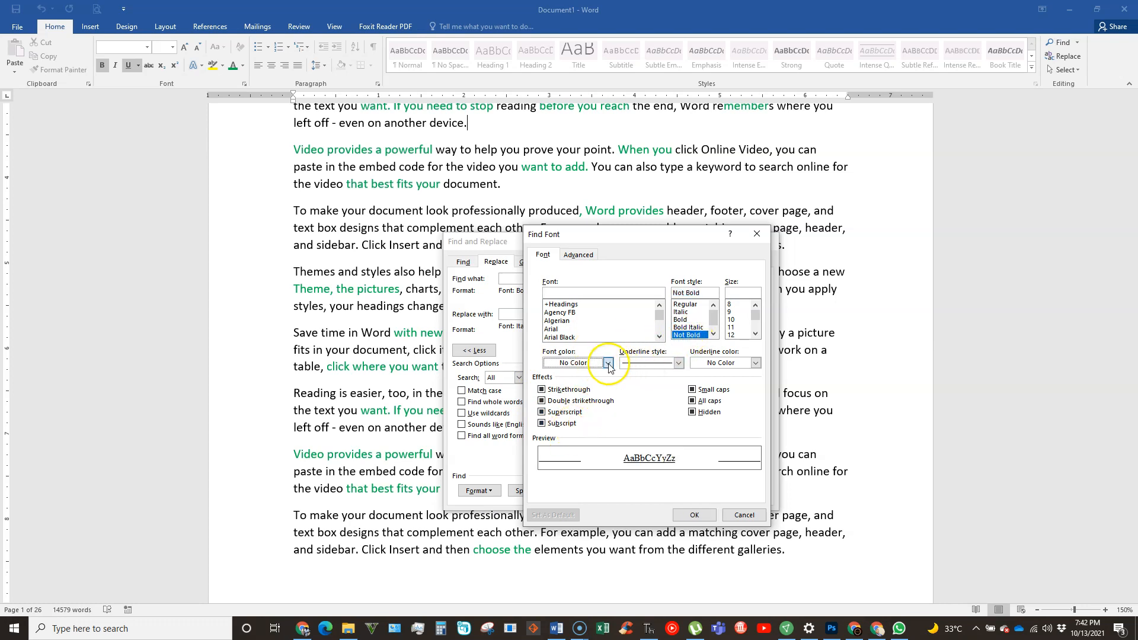
left_click(599, 469)
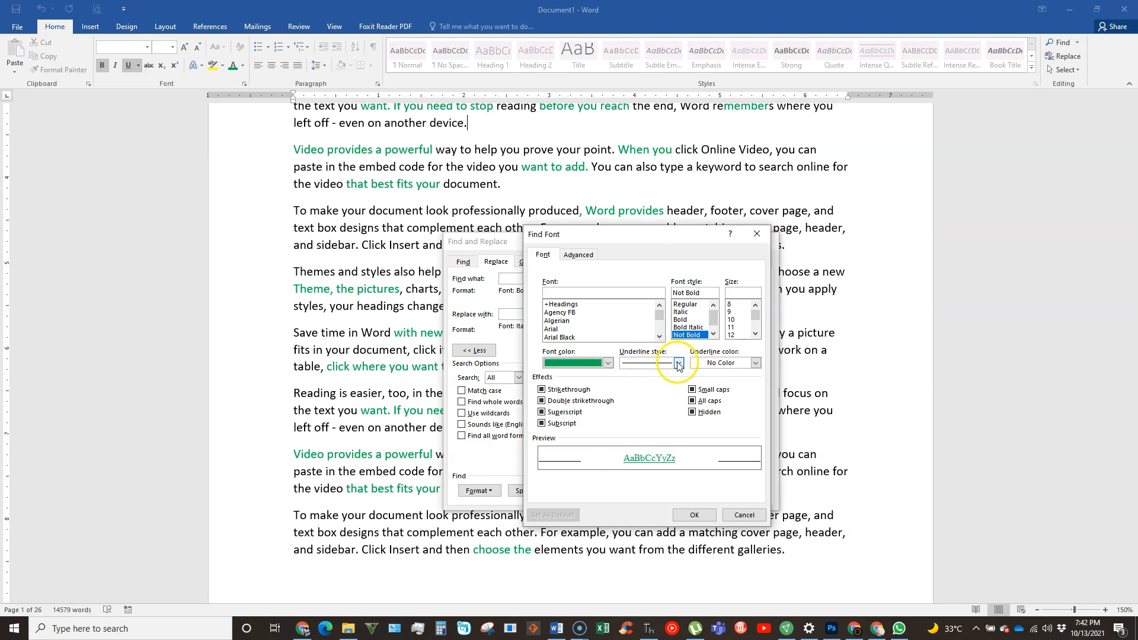
left_click(679, 363)
left_click(637, 373)
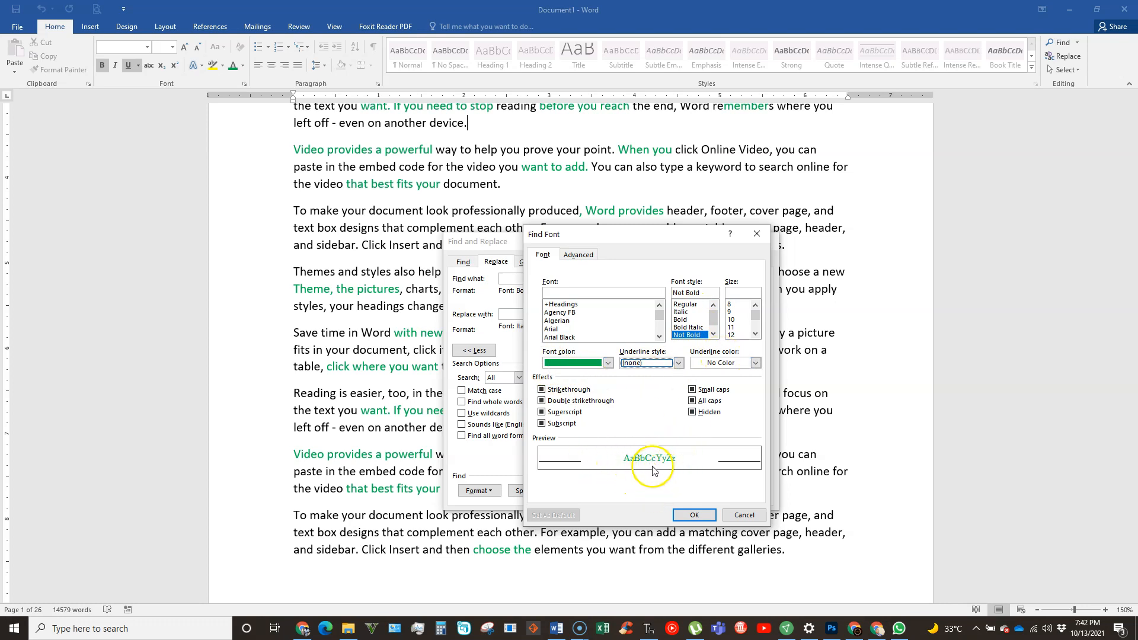
left_click(685, 517)
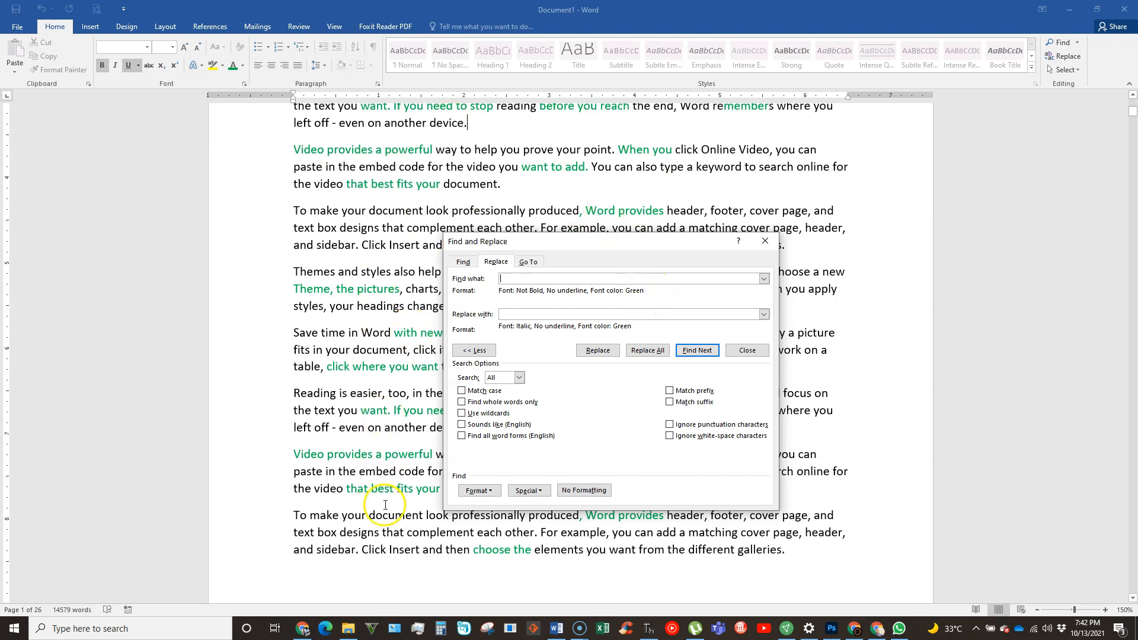
Confirm Italic as the replacement font style and replace all non-bold, non-underlined green text throughout the document.
left_click(522, 314)
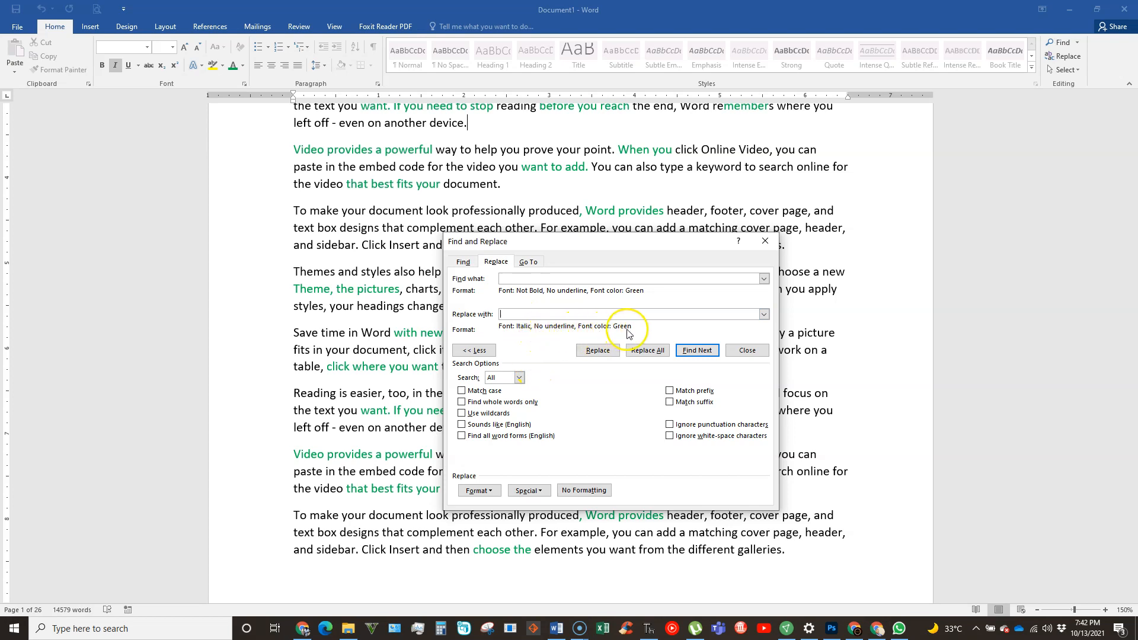
left_click(479, 491)
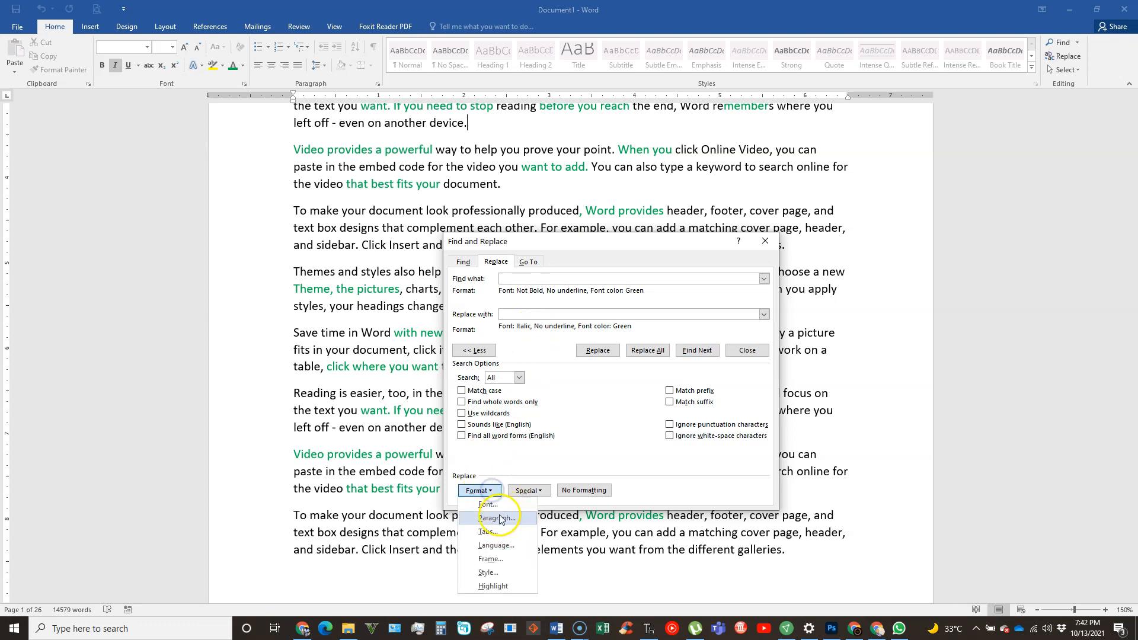
left_click(490, 511)
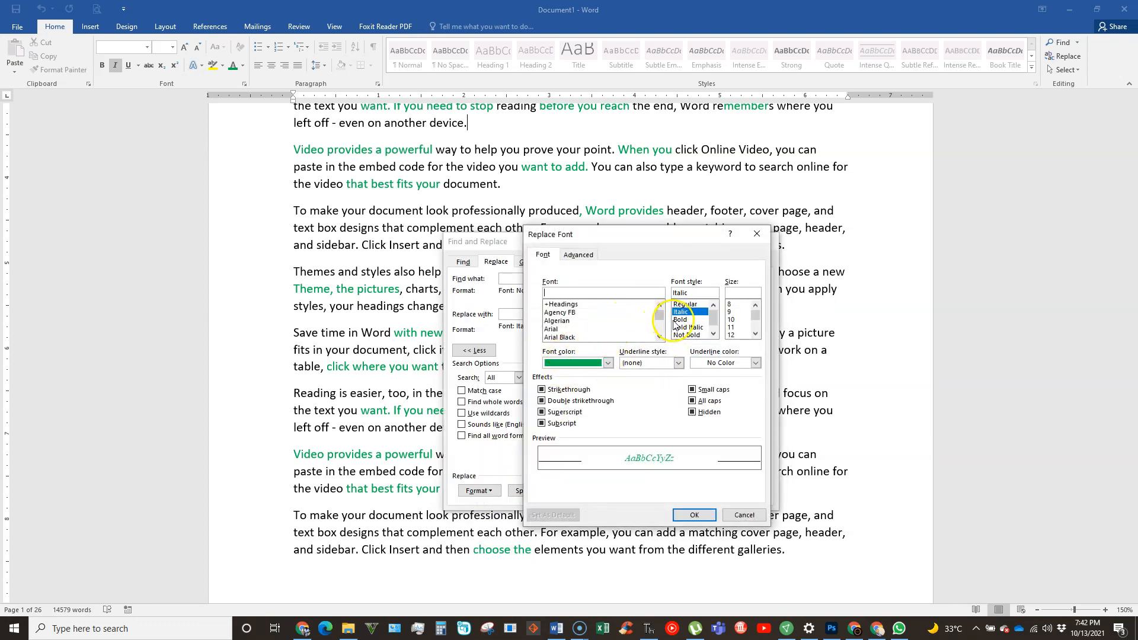
left_click(682, 312)
left_click(688, 515)
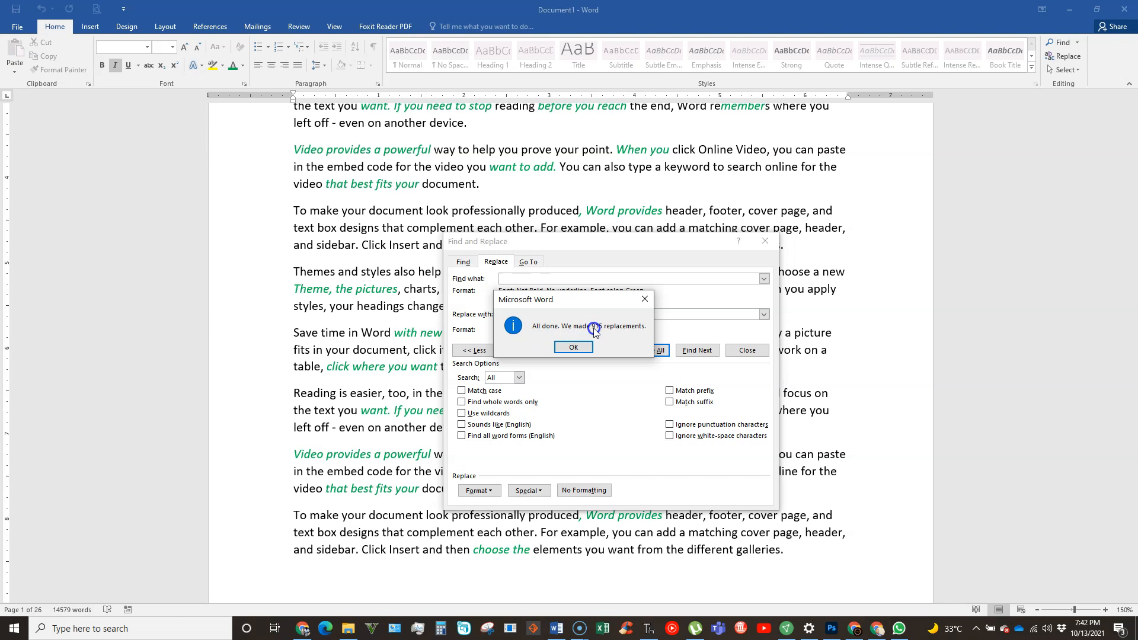
Close Find and Replace and place the cursor in the green phrase "choose the" in the document's second paragraph.
left_click(574, 348)
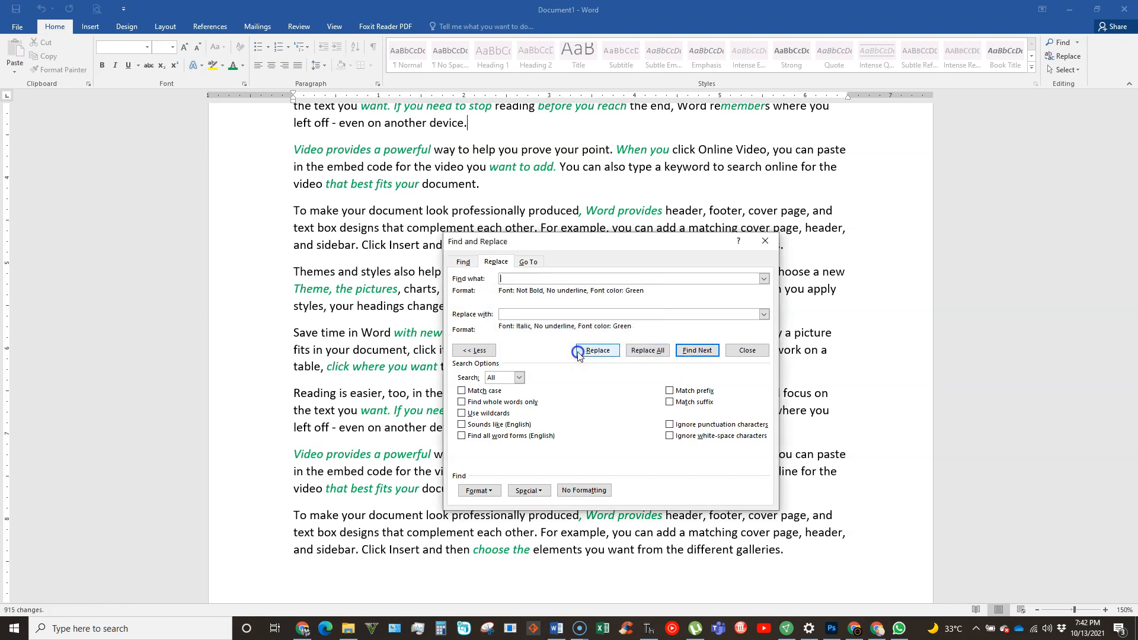
left_click(765, 241)
scroll(407, 296, "up", 10)
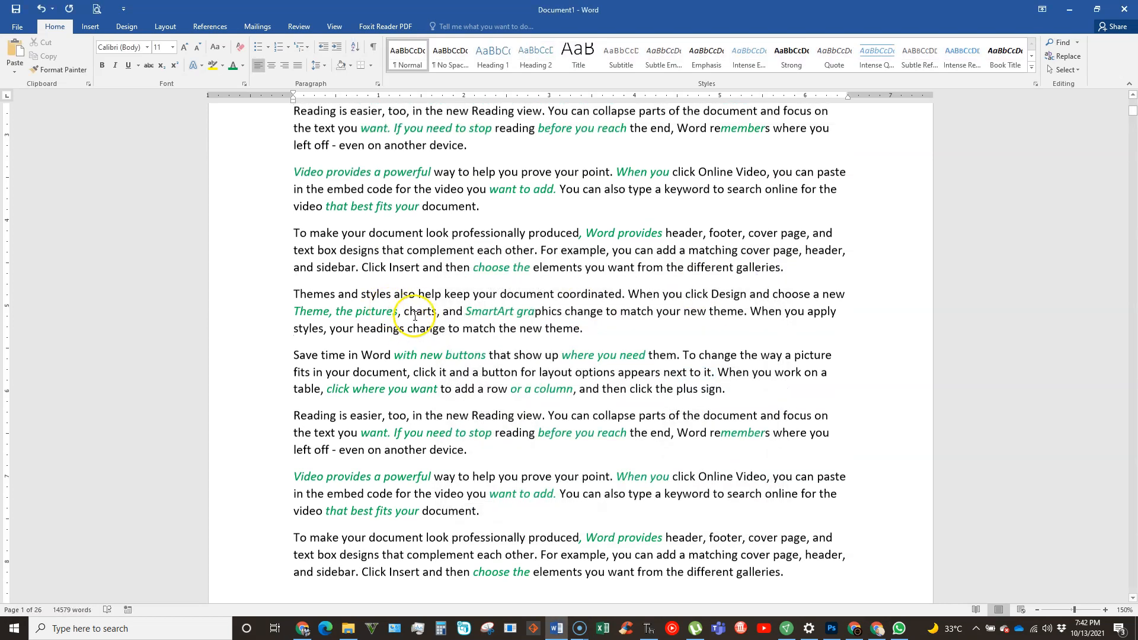
left_click(489, 309)
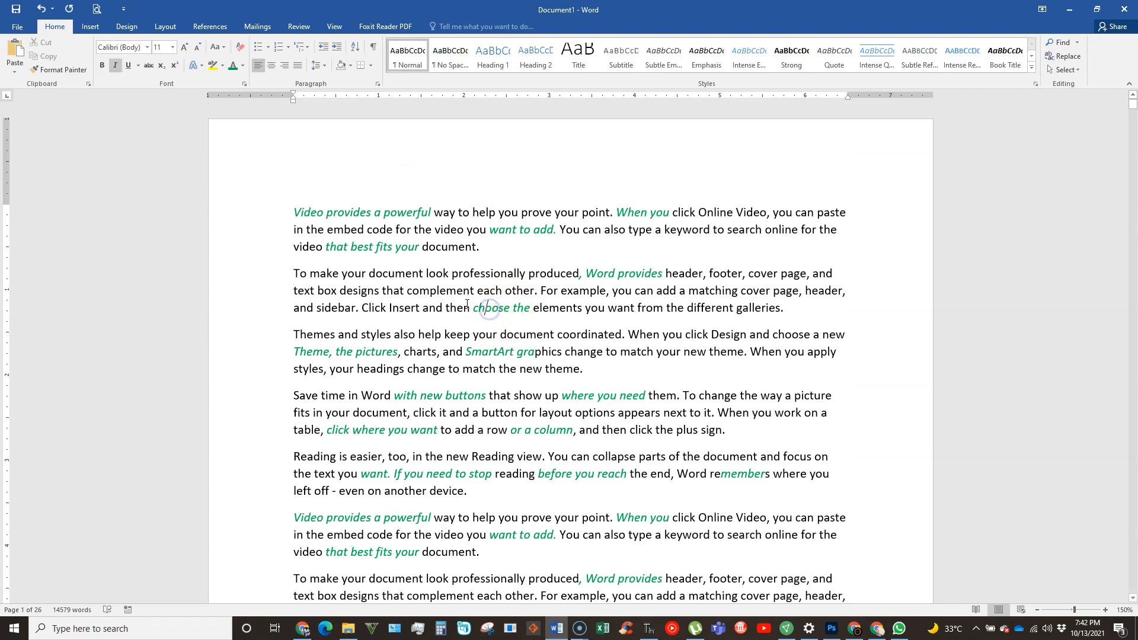